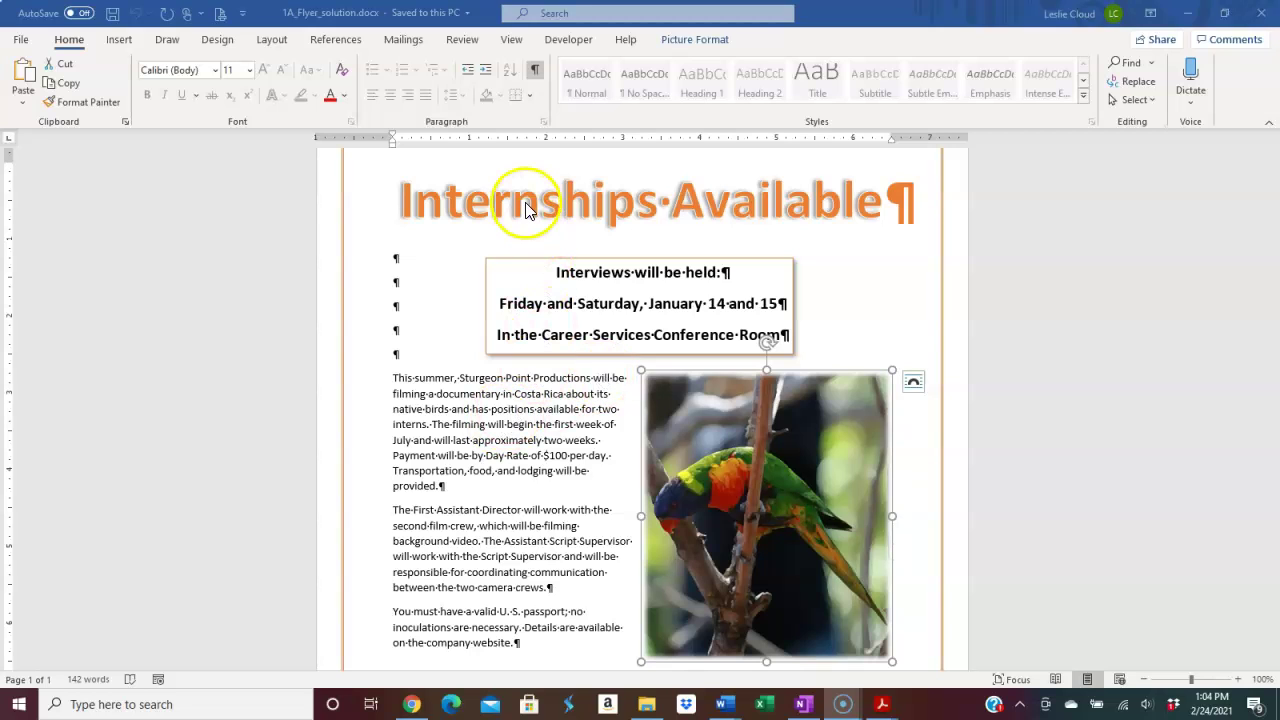
Toggle formatting marks off and back on, then place the cursor among the empty paragraphs.
{"action": "left_click", "coordinate": [536, 72]}
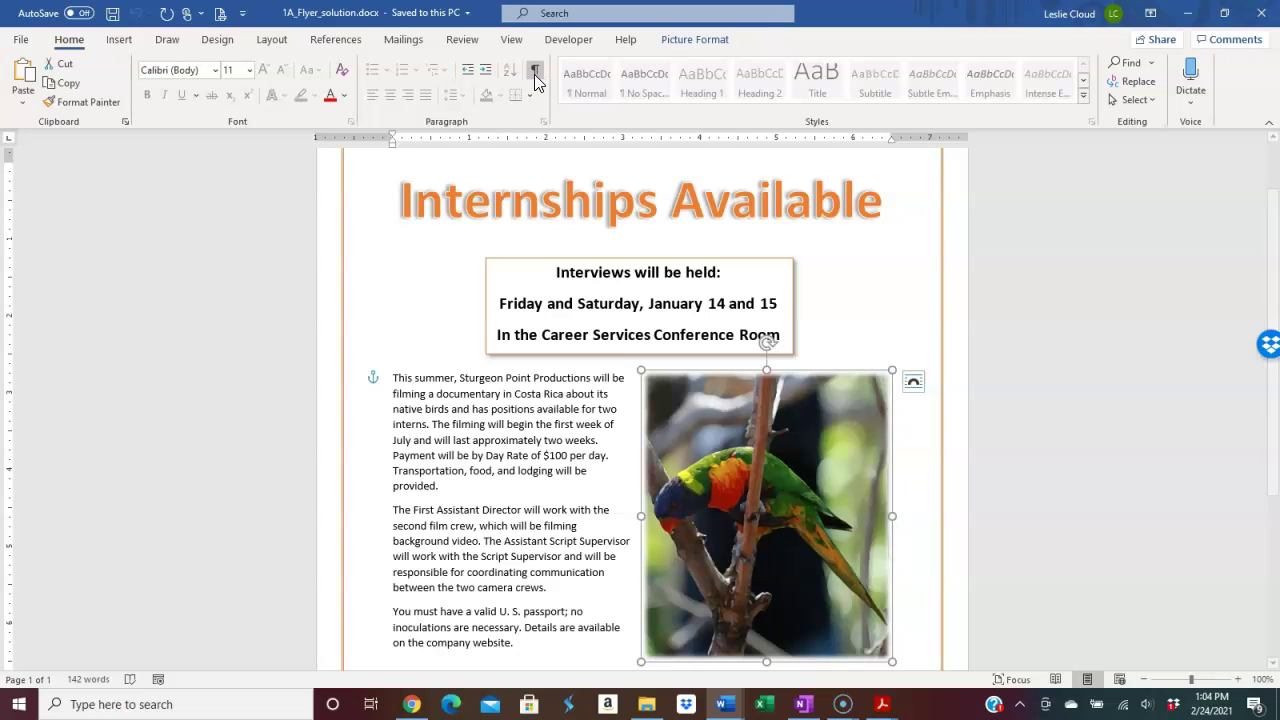
{"action": "left_click", "coordinate": [535, 74]}
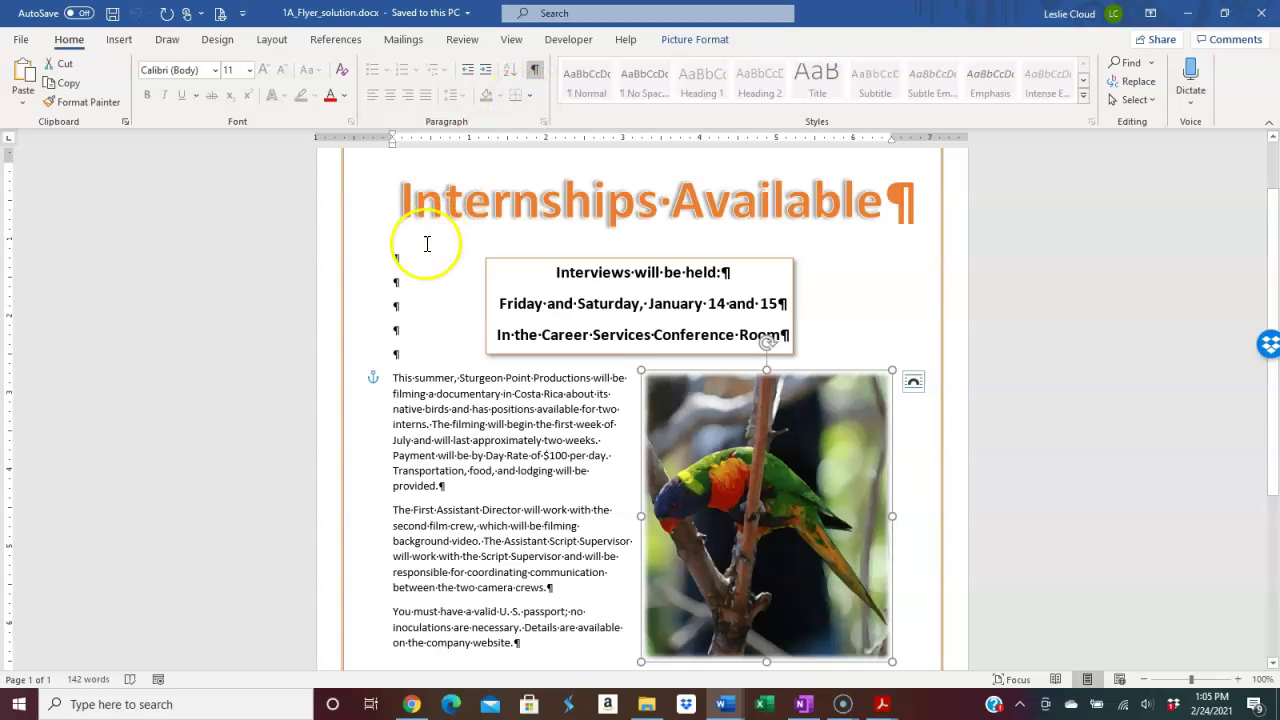
{"action": "left_click", "coordinate": [404, 274]}
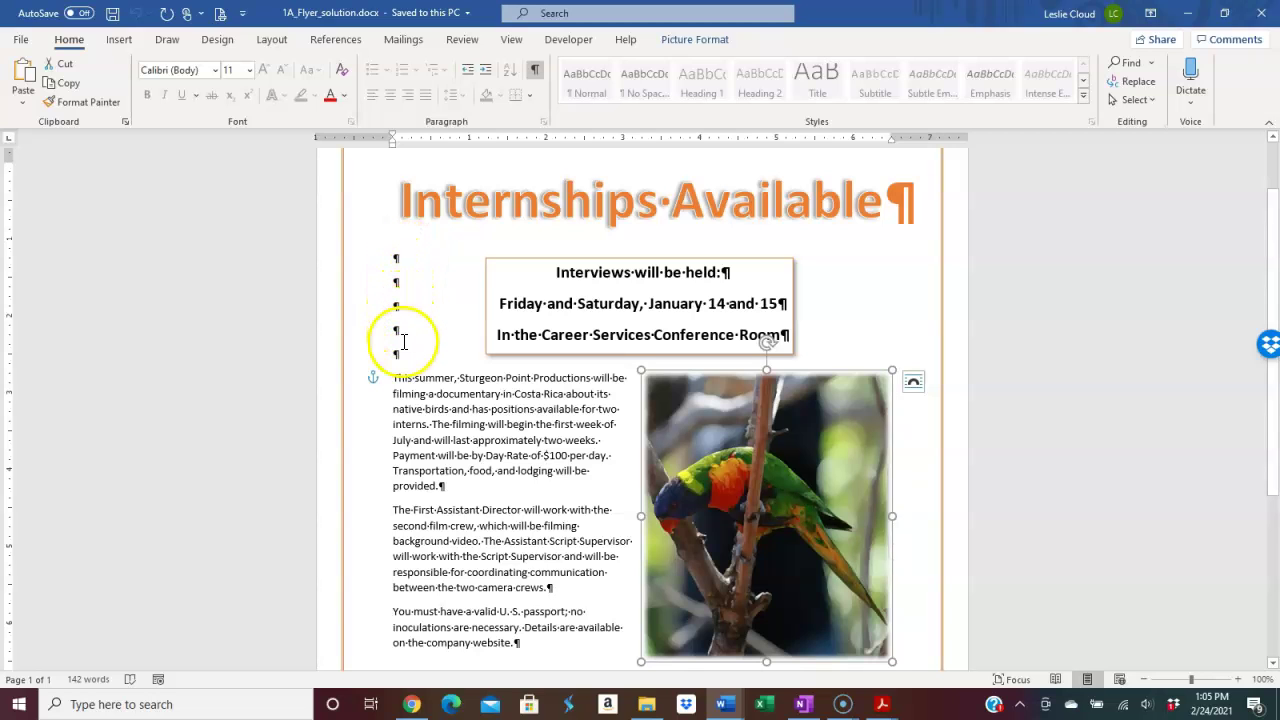
{"action": "scroll", "coordinate": [520, 410], "scroll_direction": "down", "scroll_amount": 5}
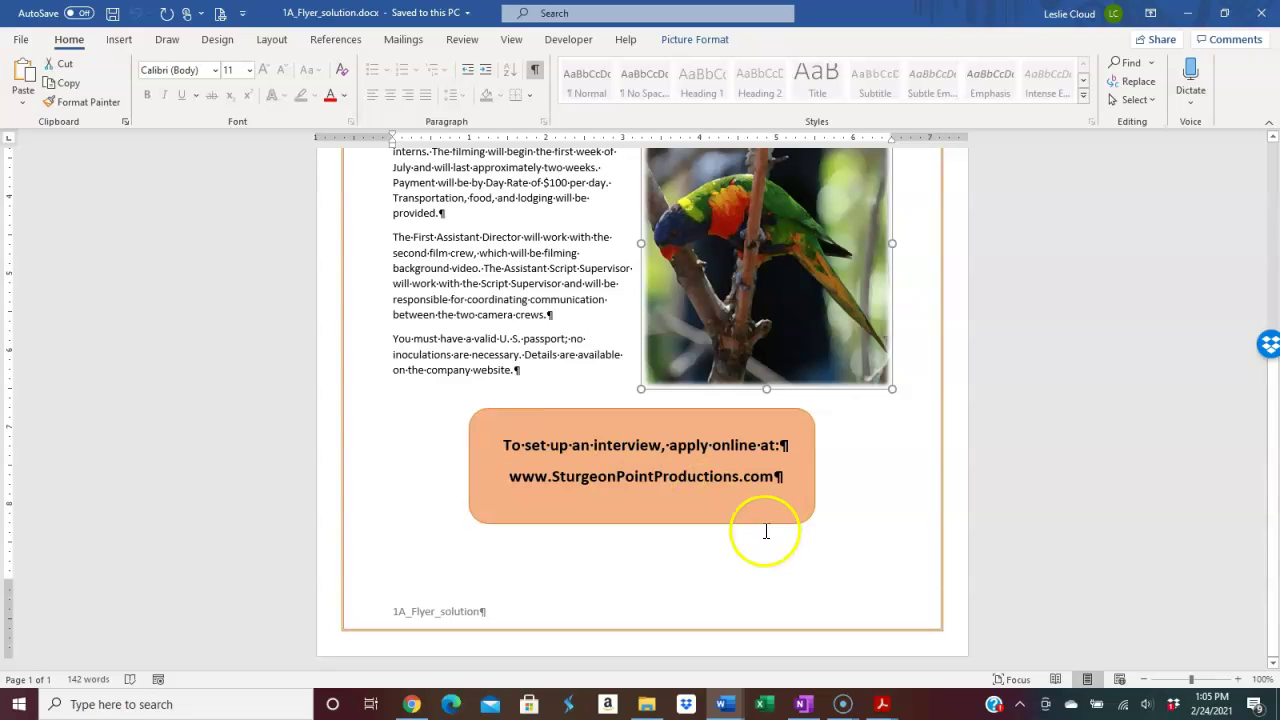
{"action": "scroll", "coordinate": [608, 447], "scroll_direction": "up", "scroll_amount": 2}
{"action": "scroll", "coordinate": [608, 447], "scroll_direction": "up", "scroll_amount": 3}
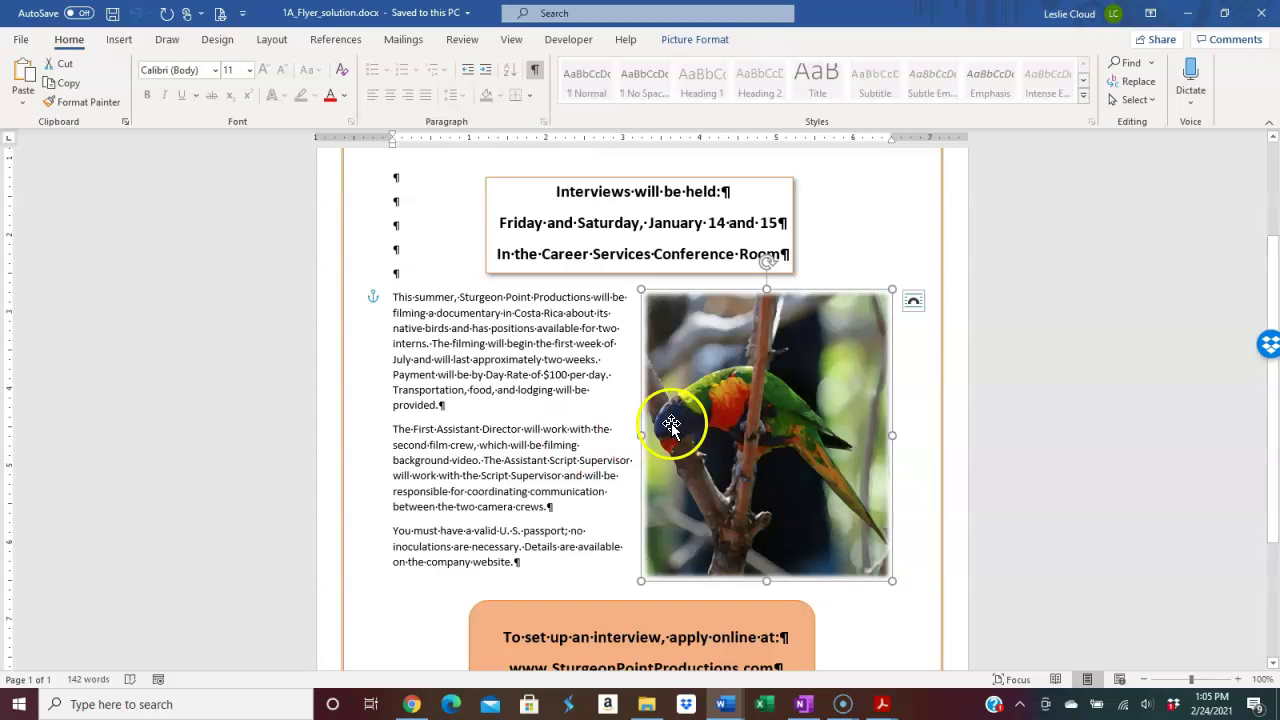
Select the parrot picture to view its anchor, then add an empty paragraph above the body text.
{"action": "left_click", "coordinate": [854, 218]}
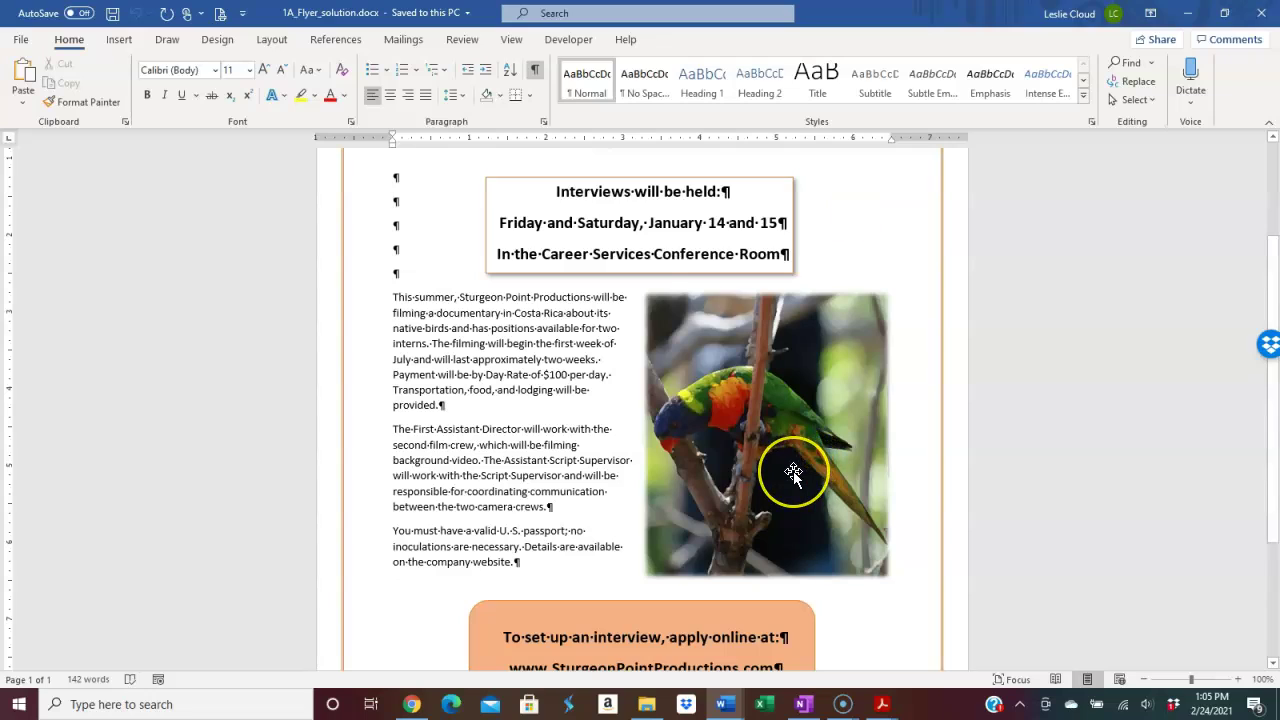
{"action": "scroll", "coordinate": [793, 471], "scroll_direction": "up", "scroll_amount": 1}
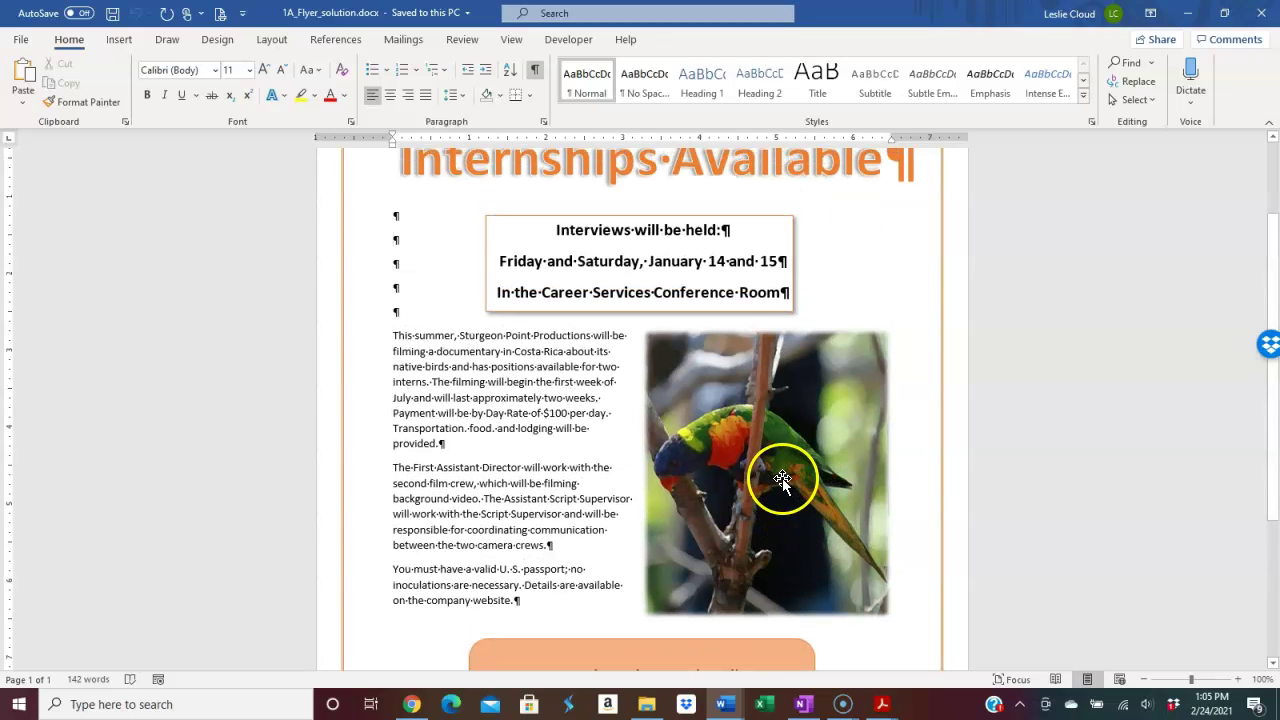
{"action": "left_click", "coordinate": [762, 460]}
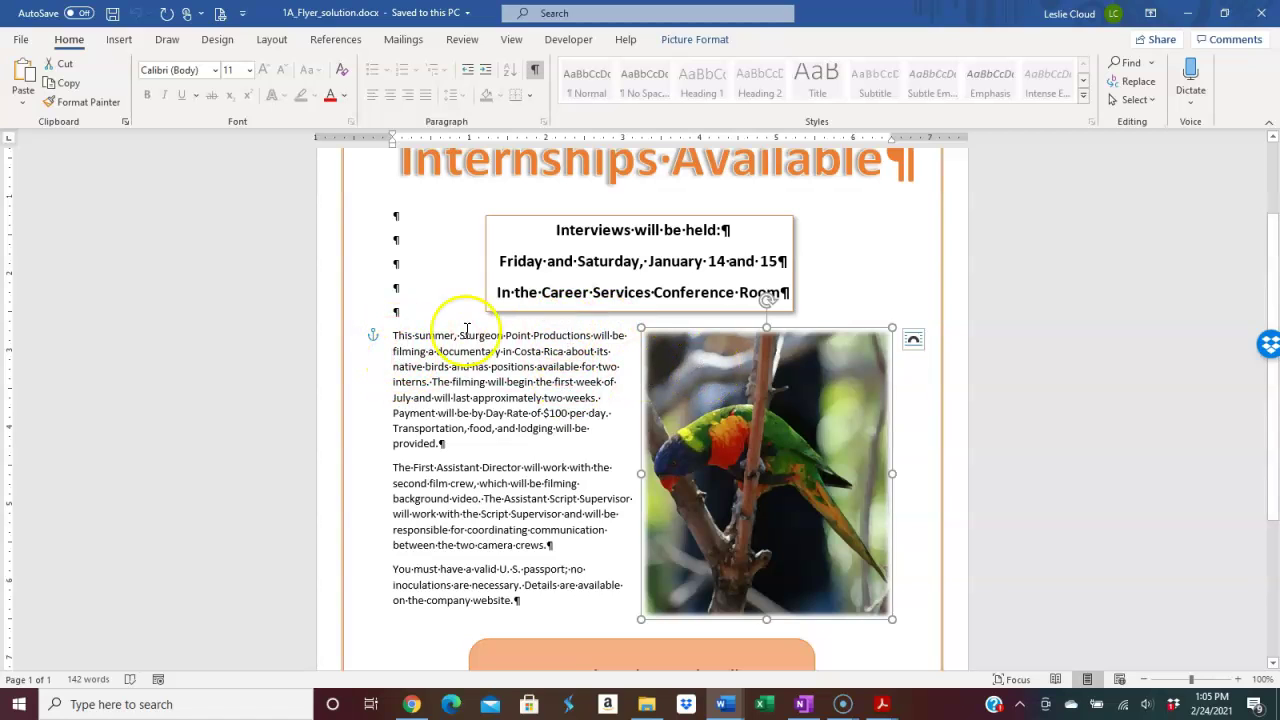
{"action": "left_click", "coordinate": [393, 311]}
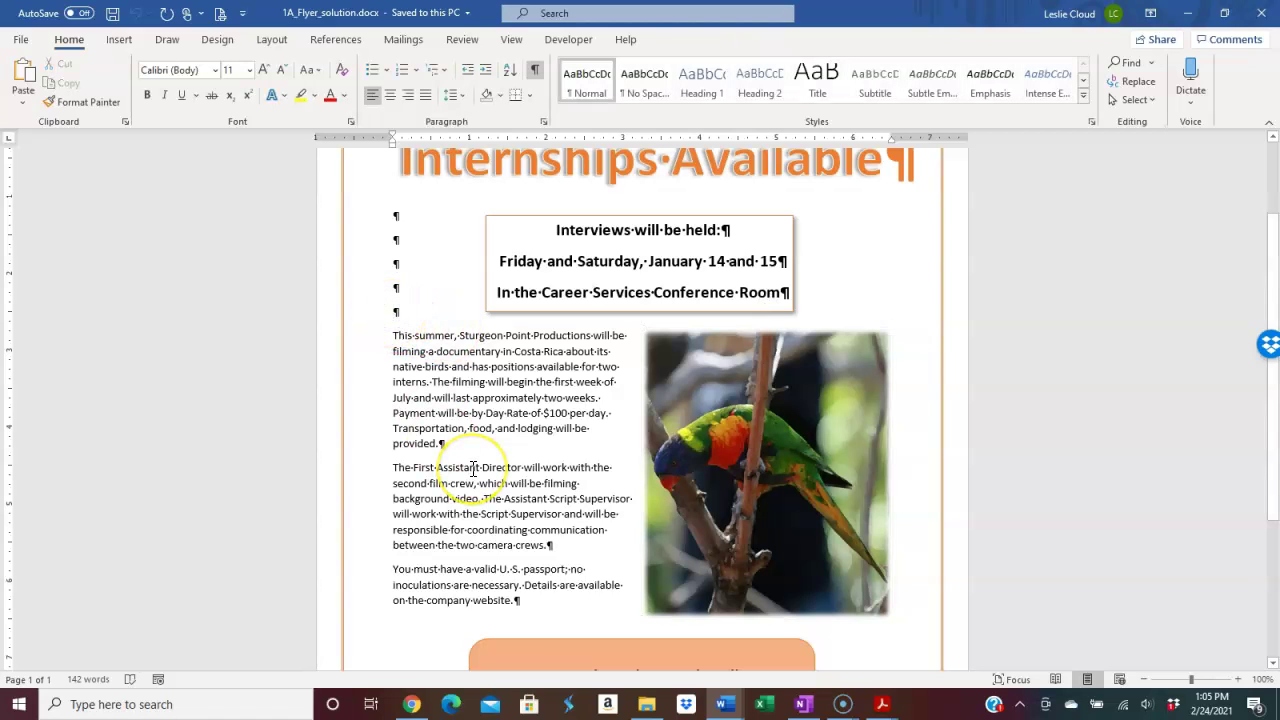
{"action": "key", "text": "Return"}
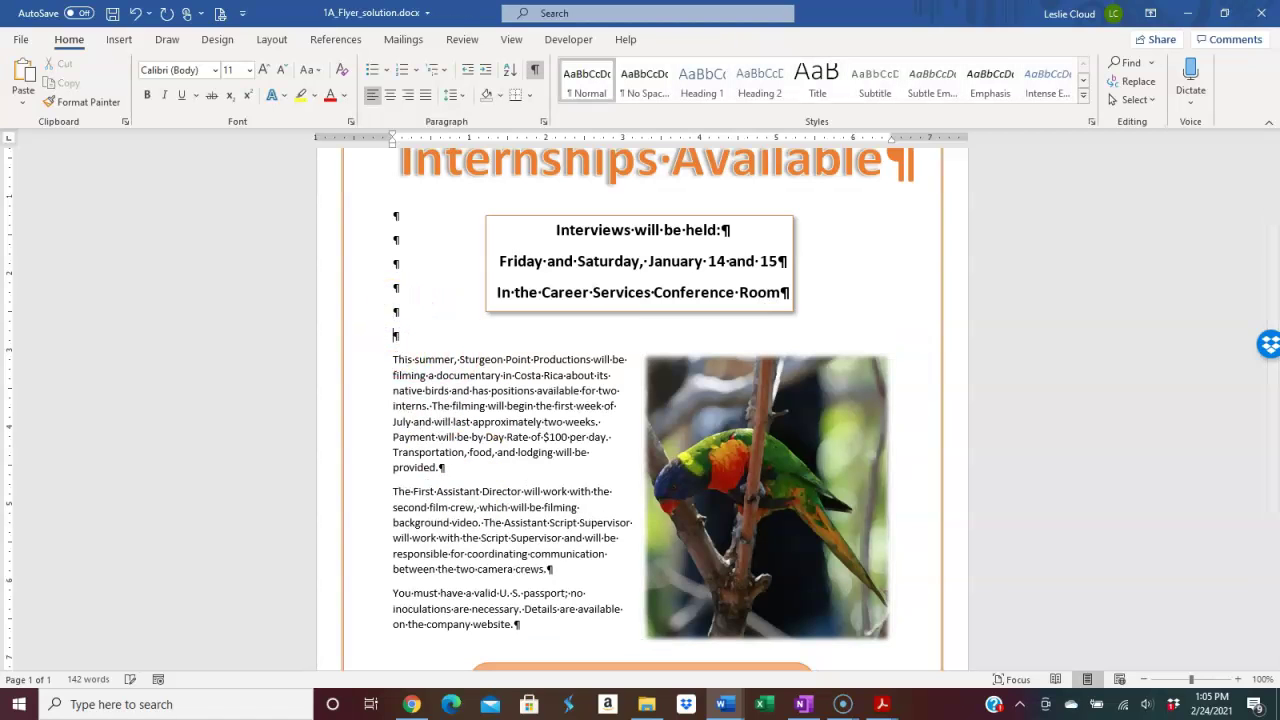
{"action": "left_click", "coordinate": [730, 440]}
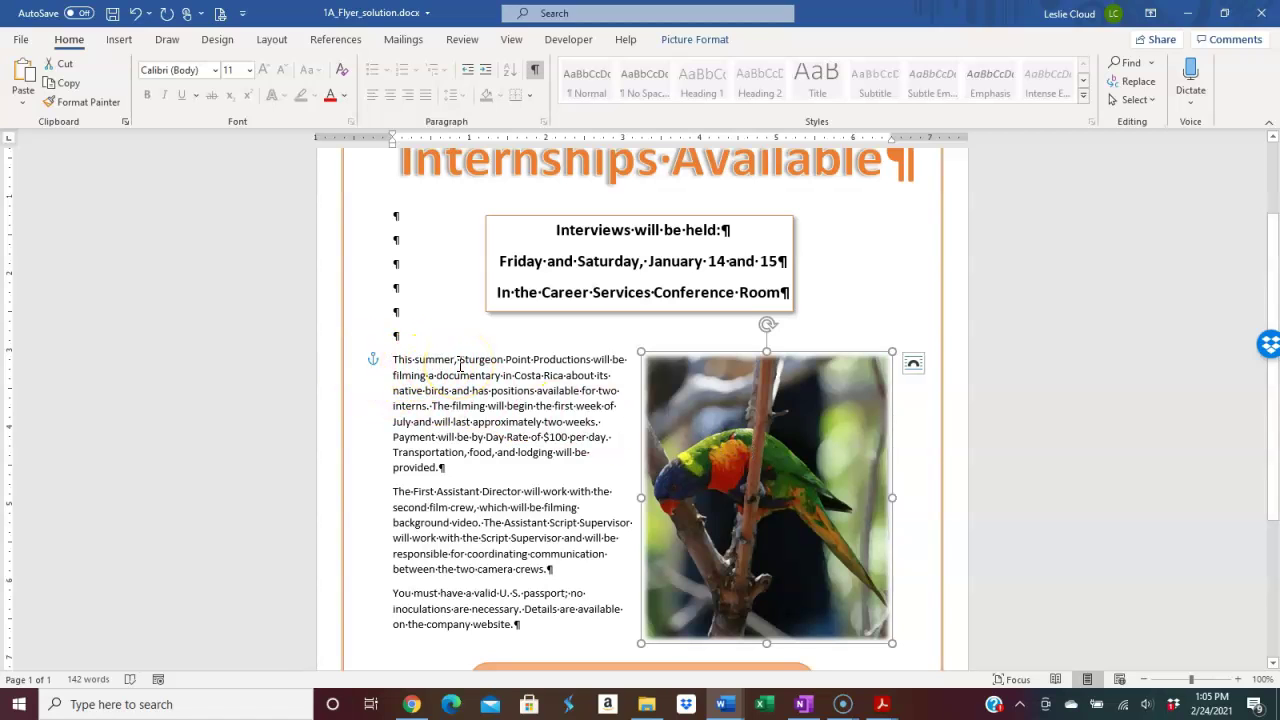
{"action": "left_click", "coordinate": [913, 365]}
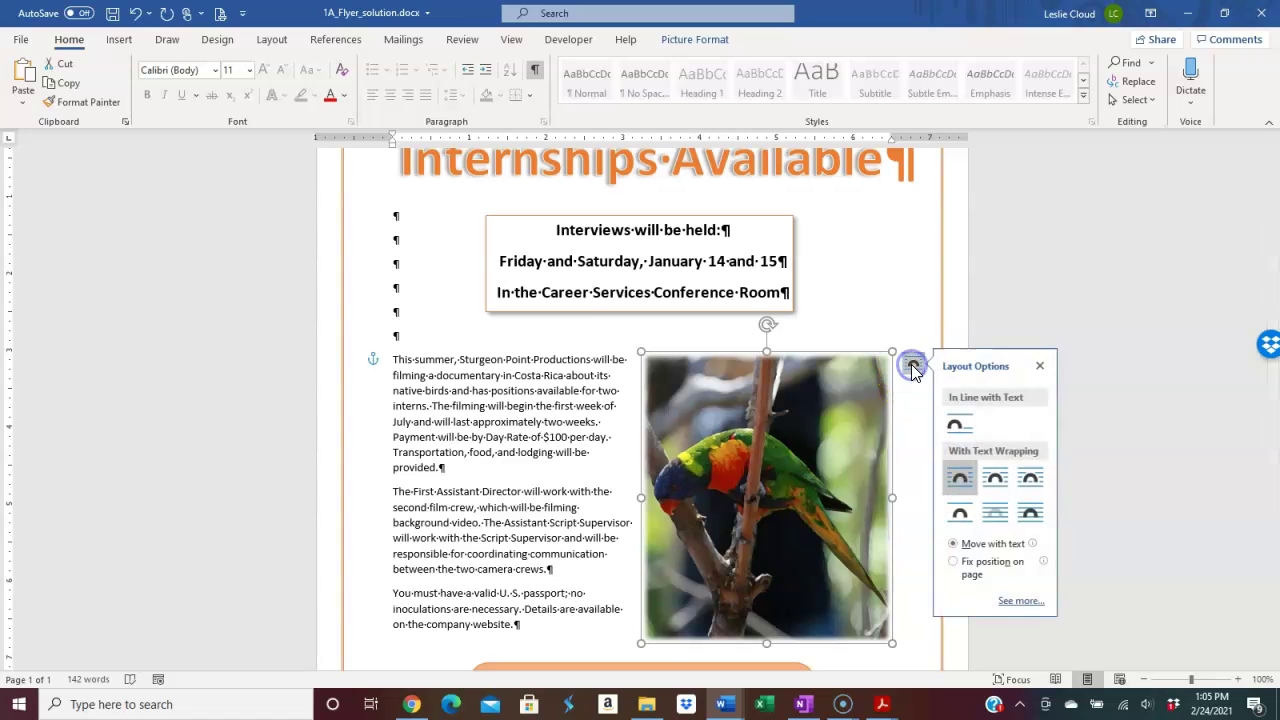
{"action": "left_click", "coordinate": [1021, 601]}
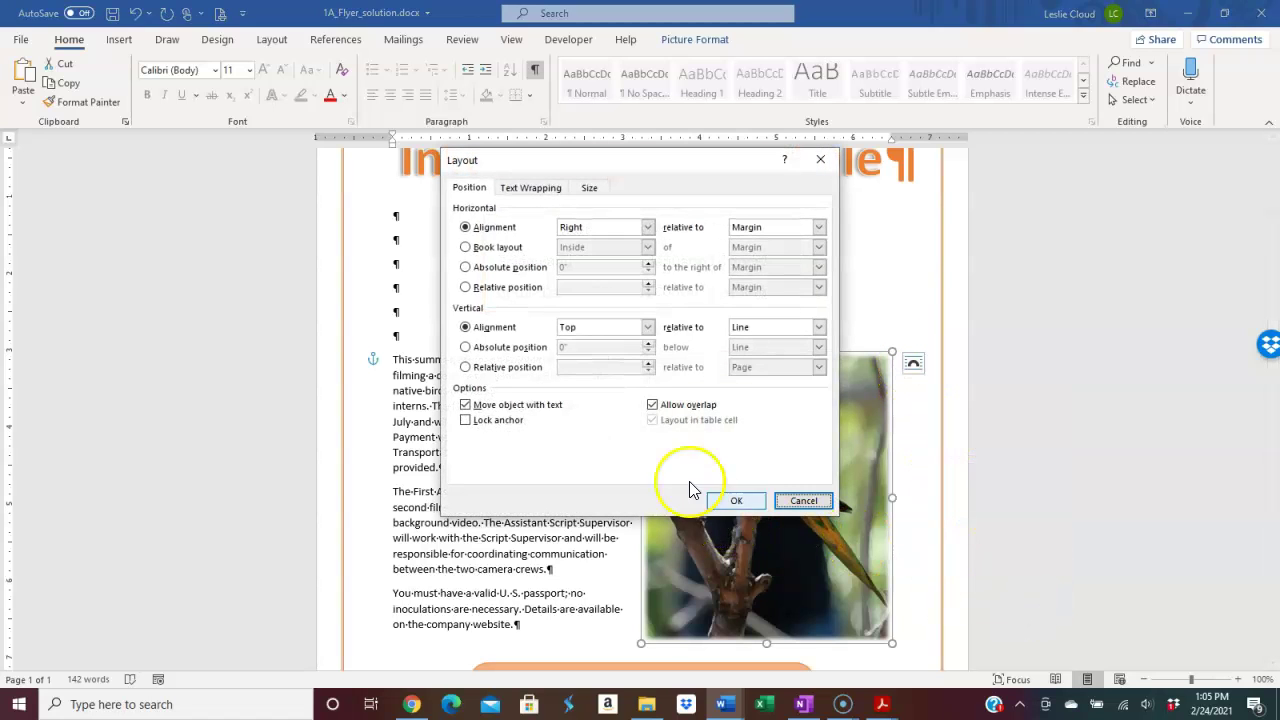
{"action": "left_click", "coordinate": [509, 190]}
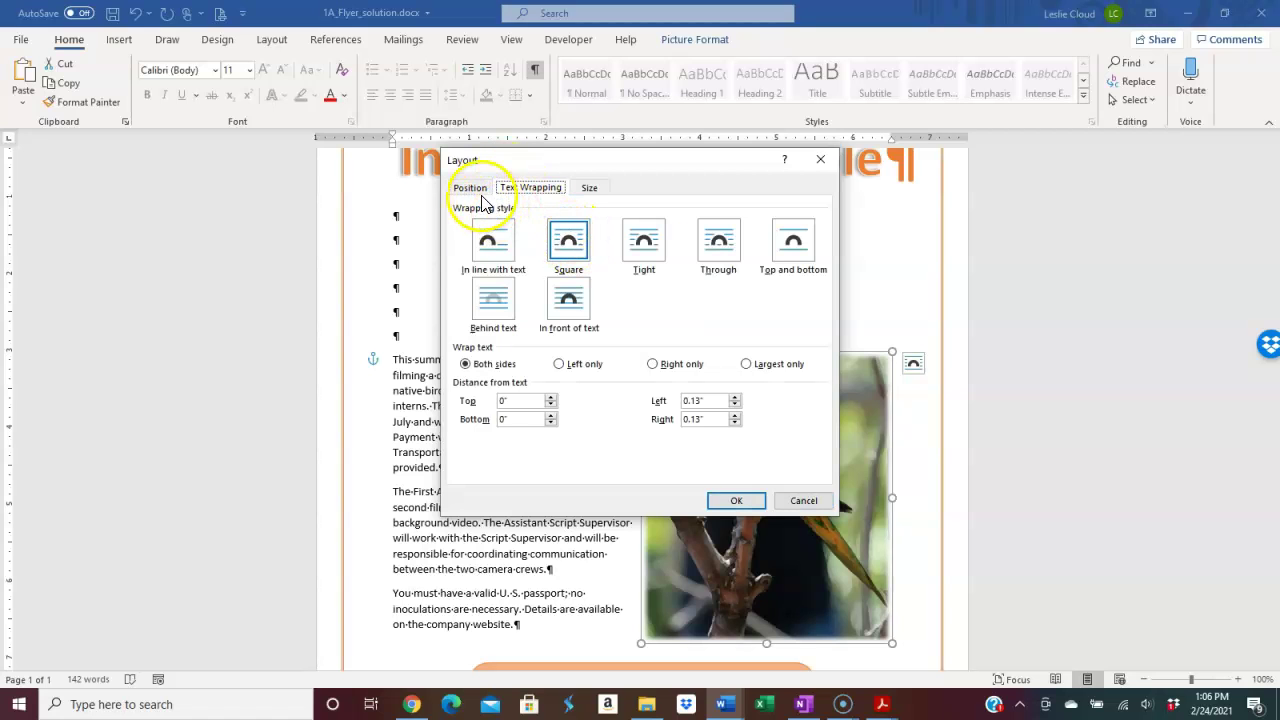
{"action": "left_click", "coordinate": [469, 188]}
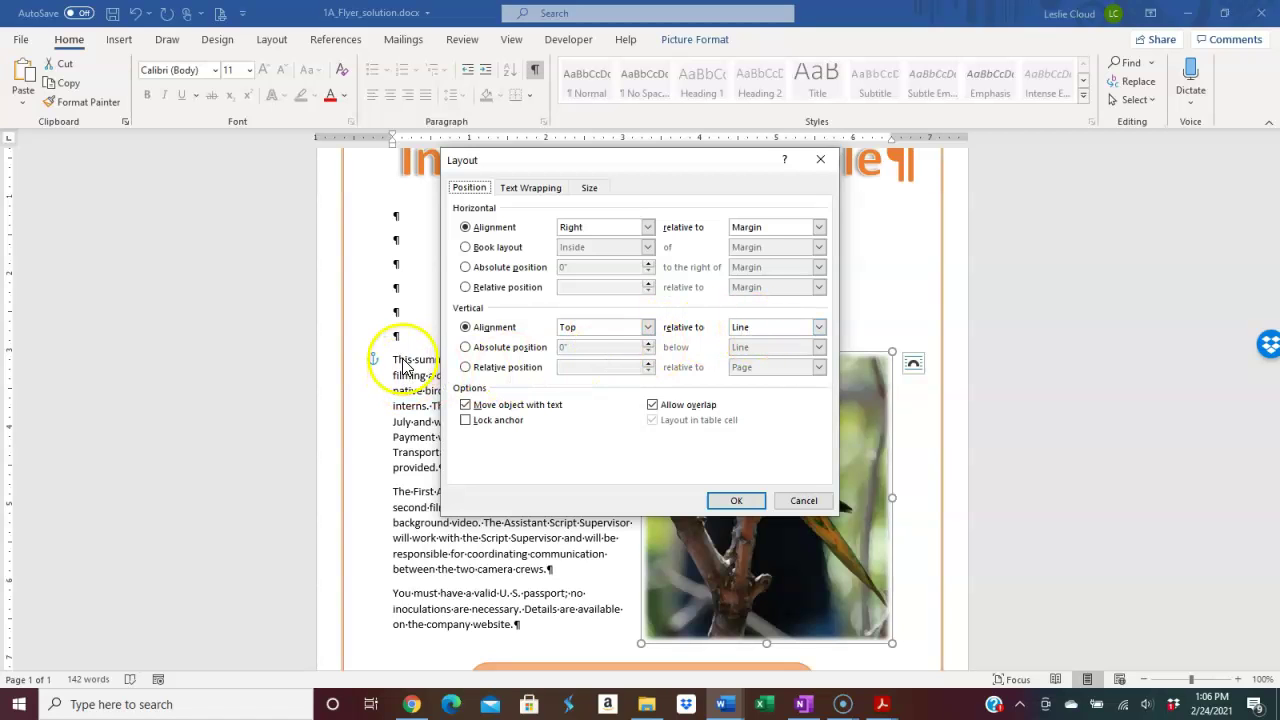
{"action": "left_click", "coordinate": [805, 501]}
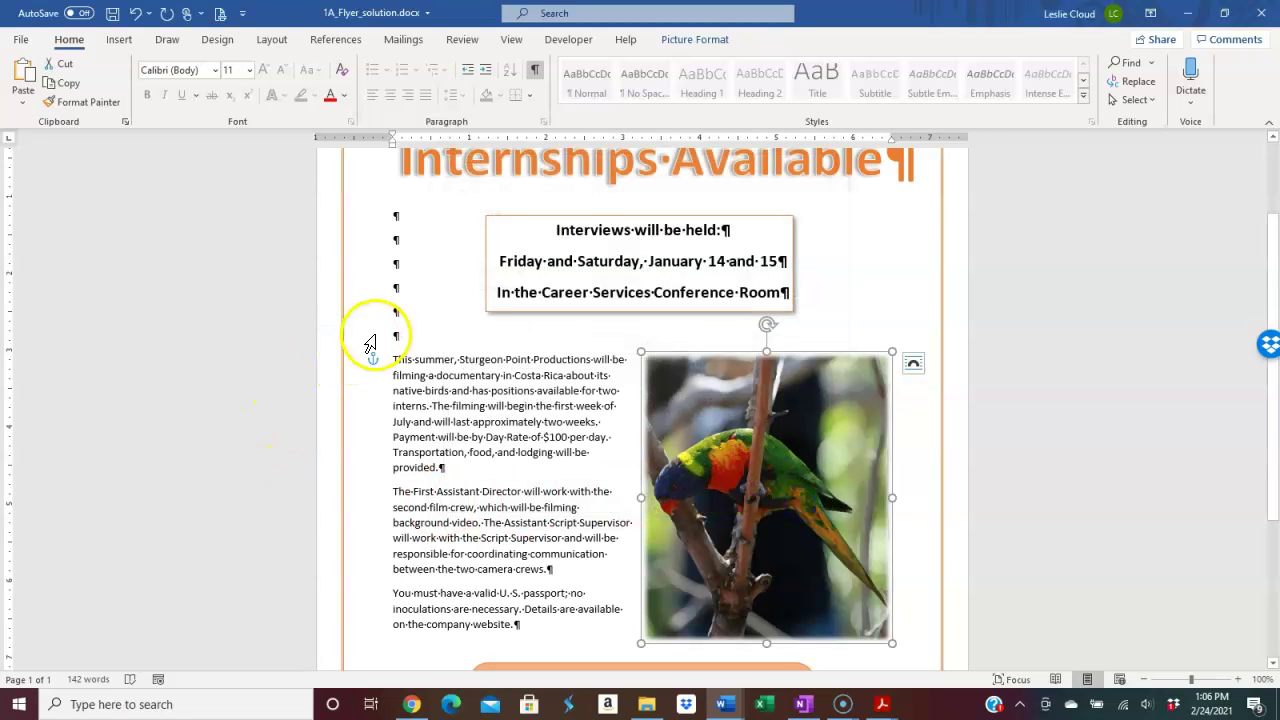
Delete the extra empty paragraph above the body text and switch to 1A_Flyer_without_picture.docx.
{"action": "left_click", "coordinate": [392, 337]}
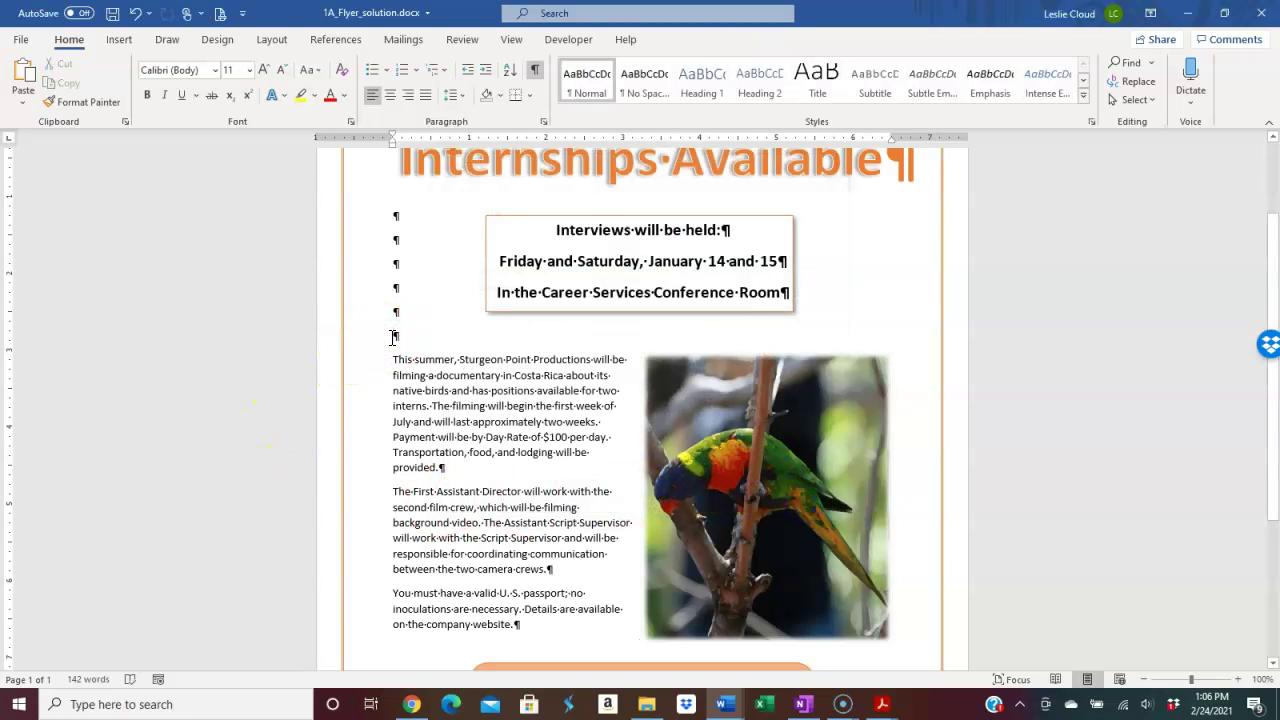
{"action": "key", "text": "BackSpace"}
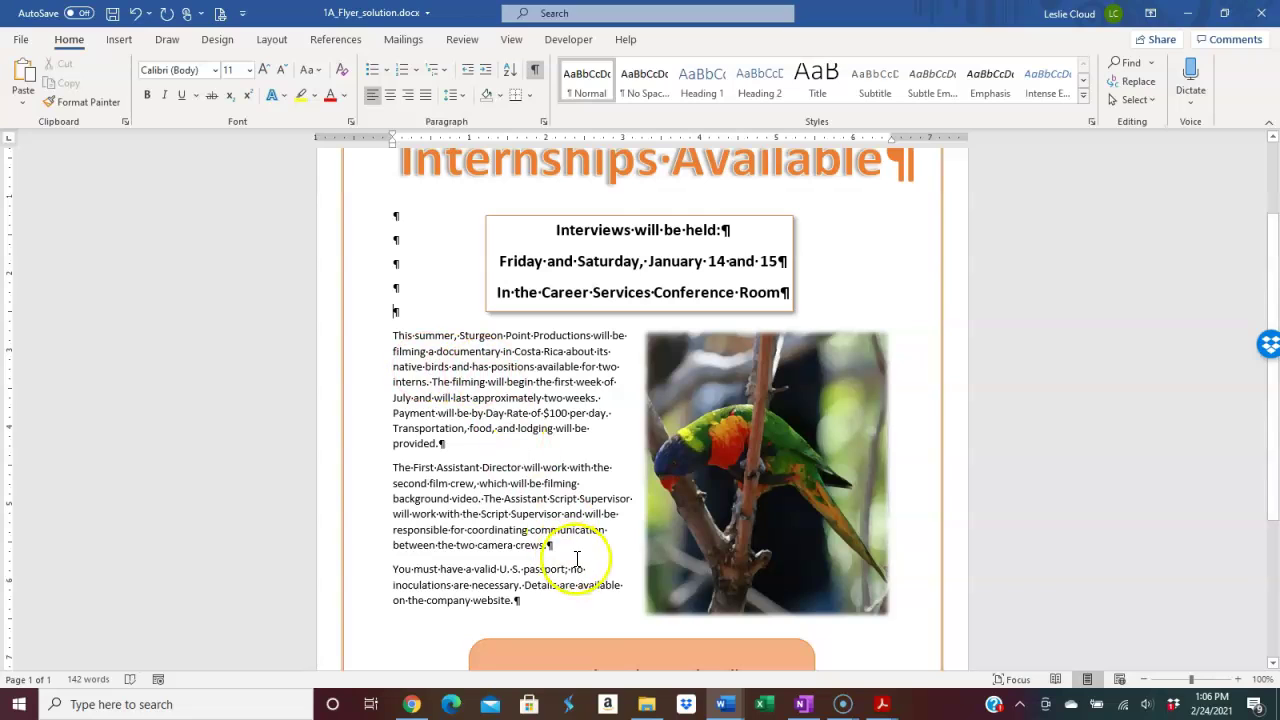
{"action": "mouse_move", "coordinate": [726, 700]}
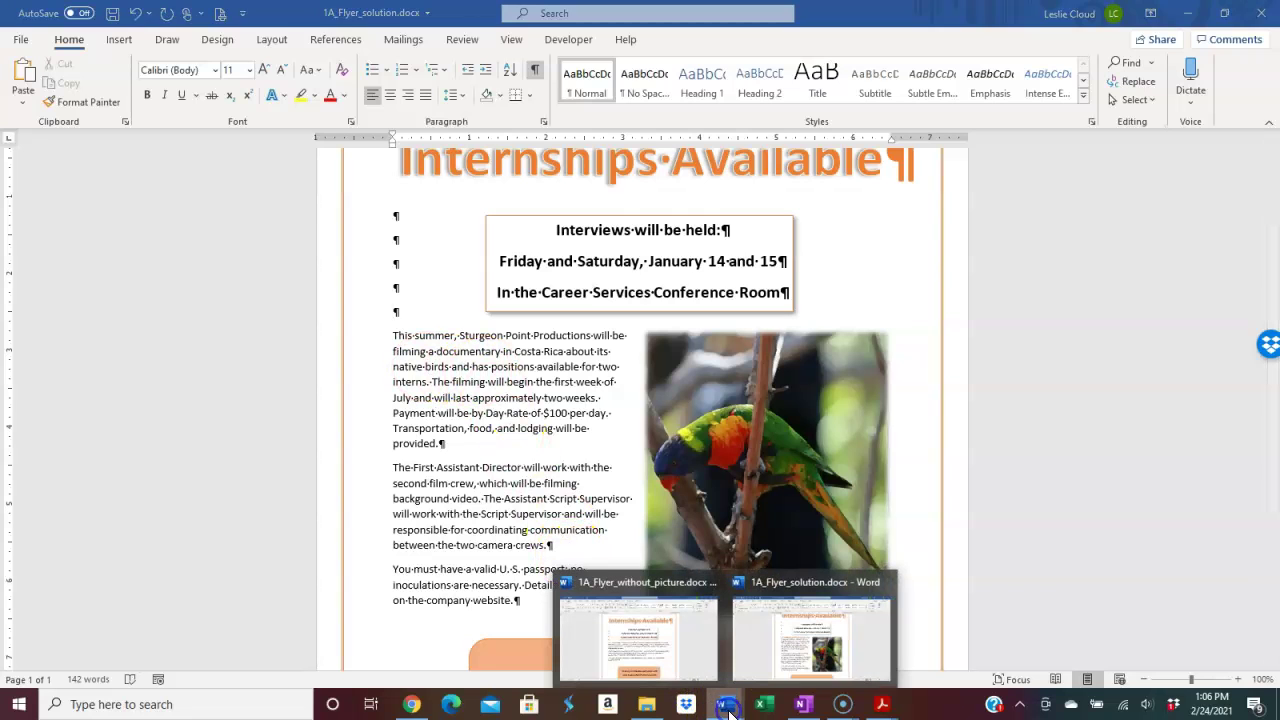
{"action": "left_click", "coordinate": [657, 646]}
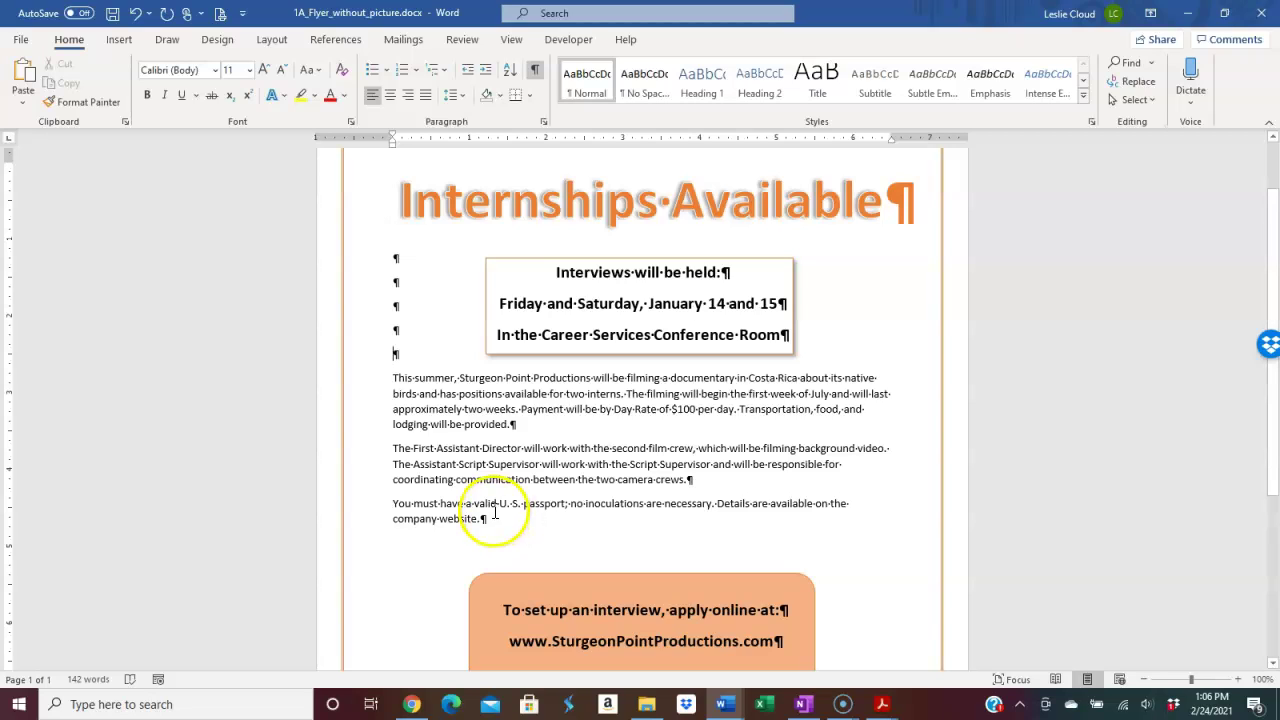
Insert w01A_Bird.jpg from this device into the last empty paragraph above the body text.
{"action": "left_click", "coordinate": [393, 378]}
{"action": "left_click", "coordinate": [394, 354]}
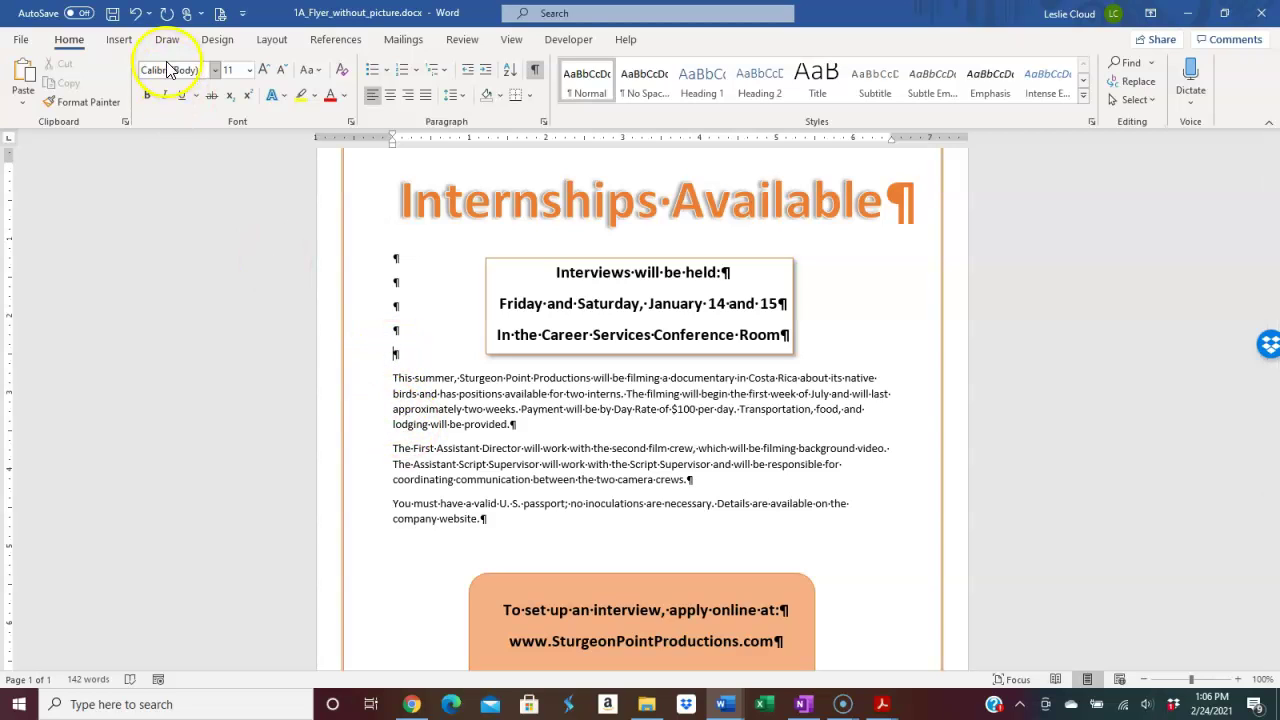
{"action": "left_click", "coordinate": [119, 39]}
{"action": "left_click", "coordinate": [164, 88]}
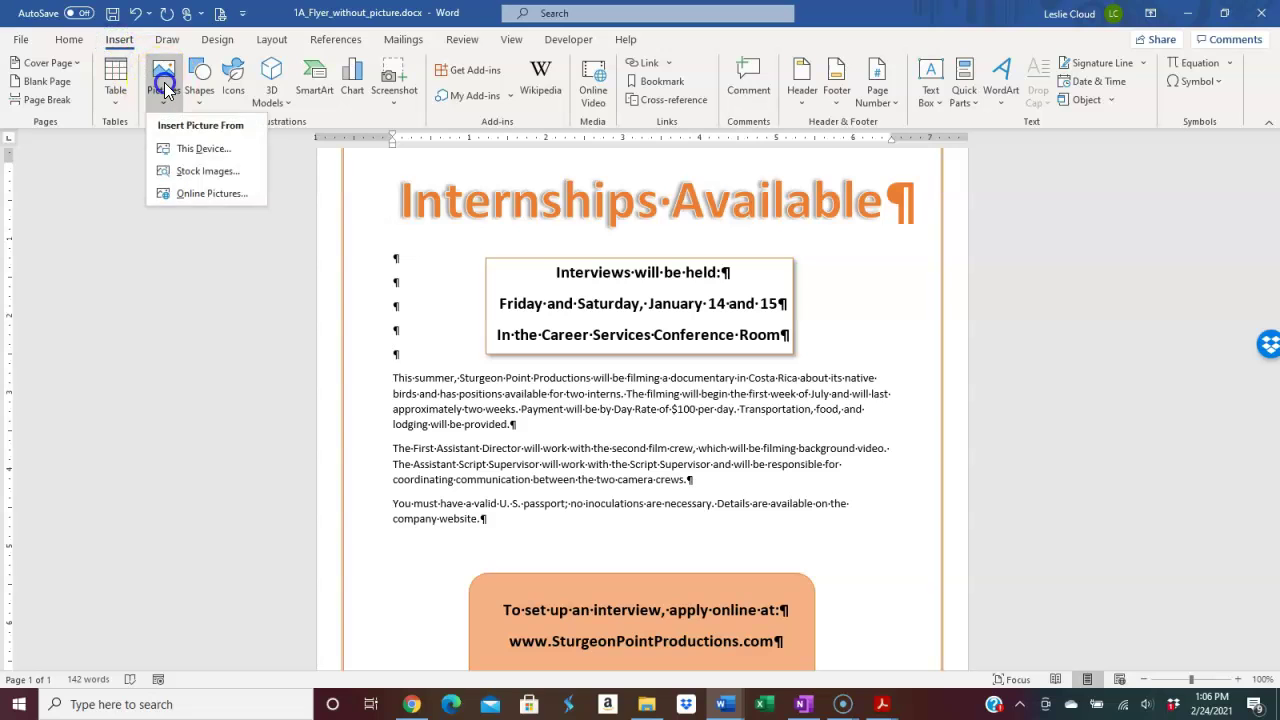
{"action": "left_click", "coordinate": [196, 149]}
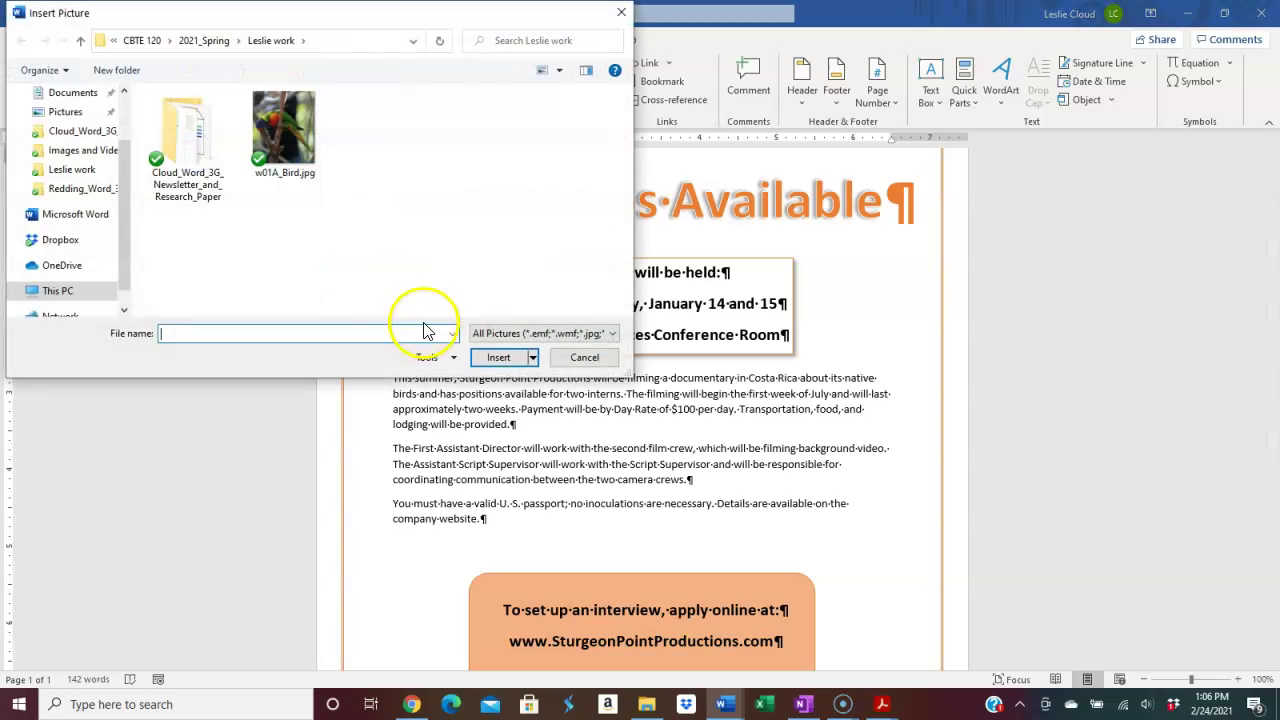
{"action": "double_click", "coordinate": [288, 138]}
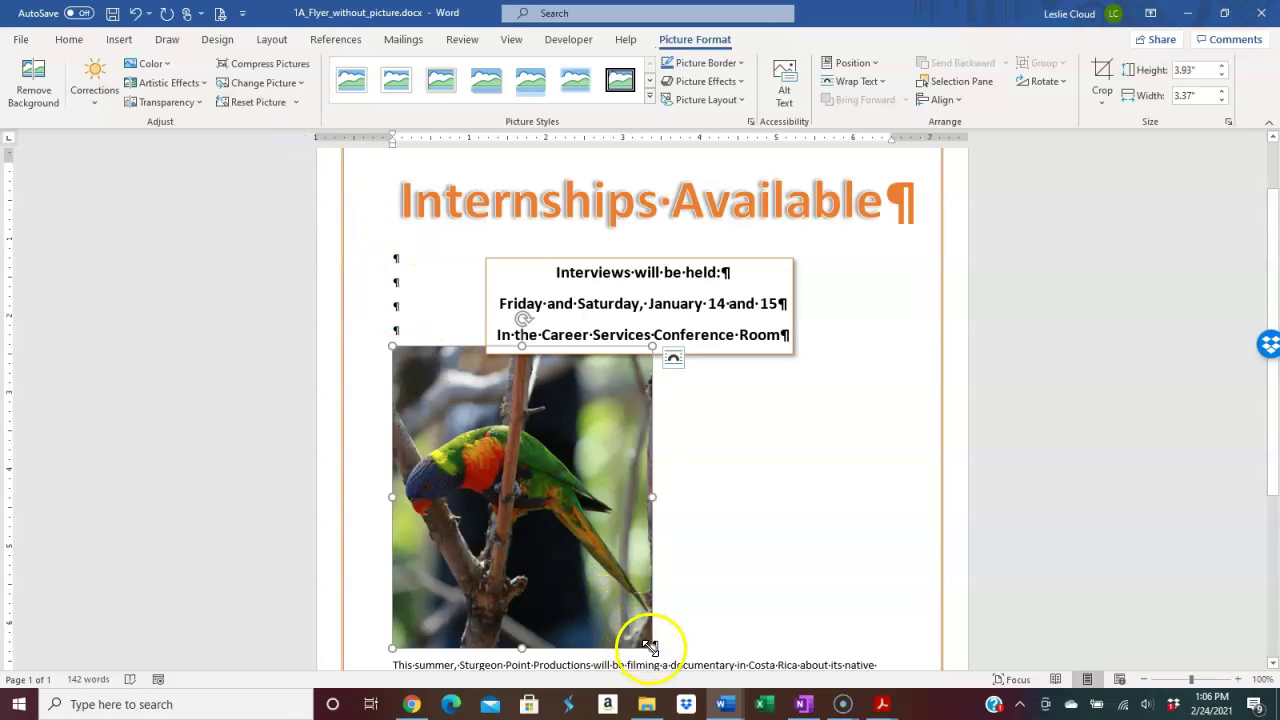
Resize the parrot picture to 3.03" × 2.6", apply Square wrapping, and bring up its Layout dialog.
{"action": "left_click_drag", "start_coordinate": [652, 647], "coordinate": [578, 578]}
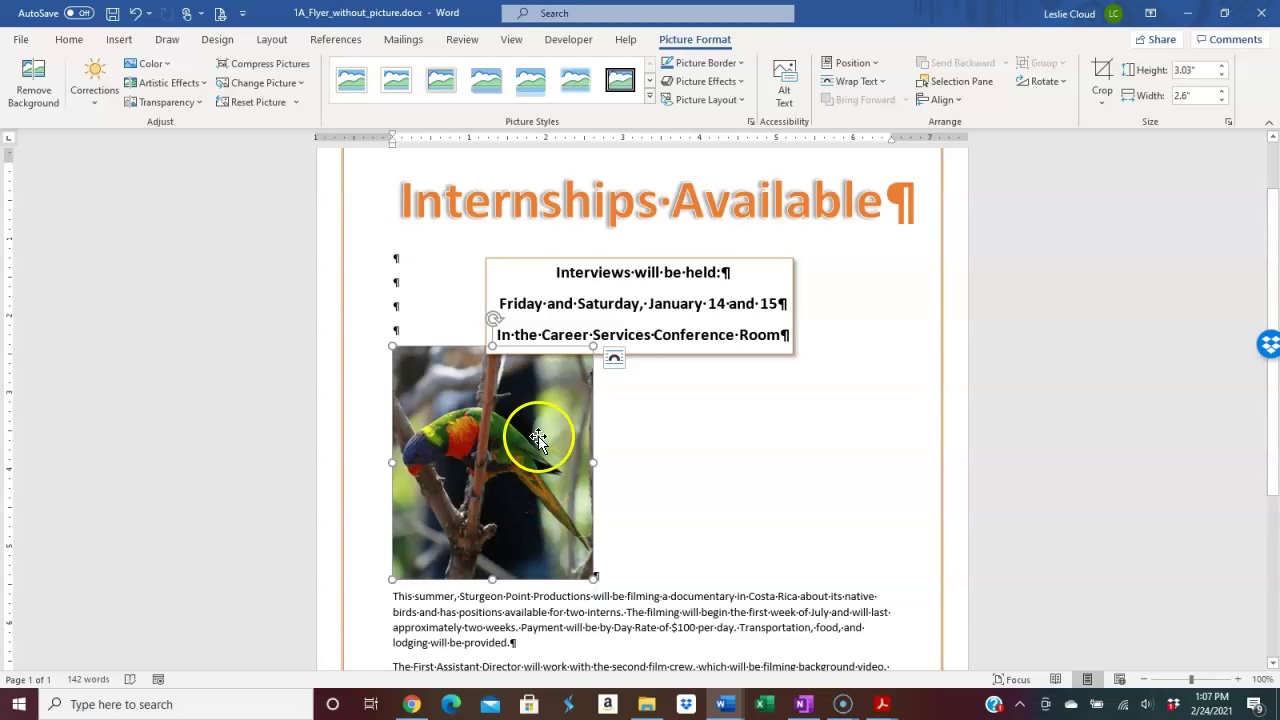
{"action": "left_click", "coordinate": [613, 360]}
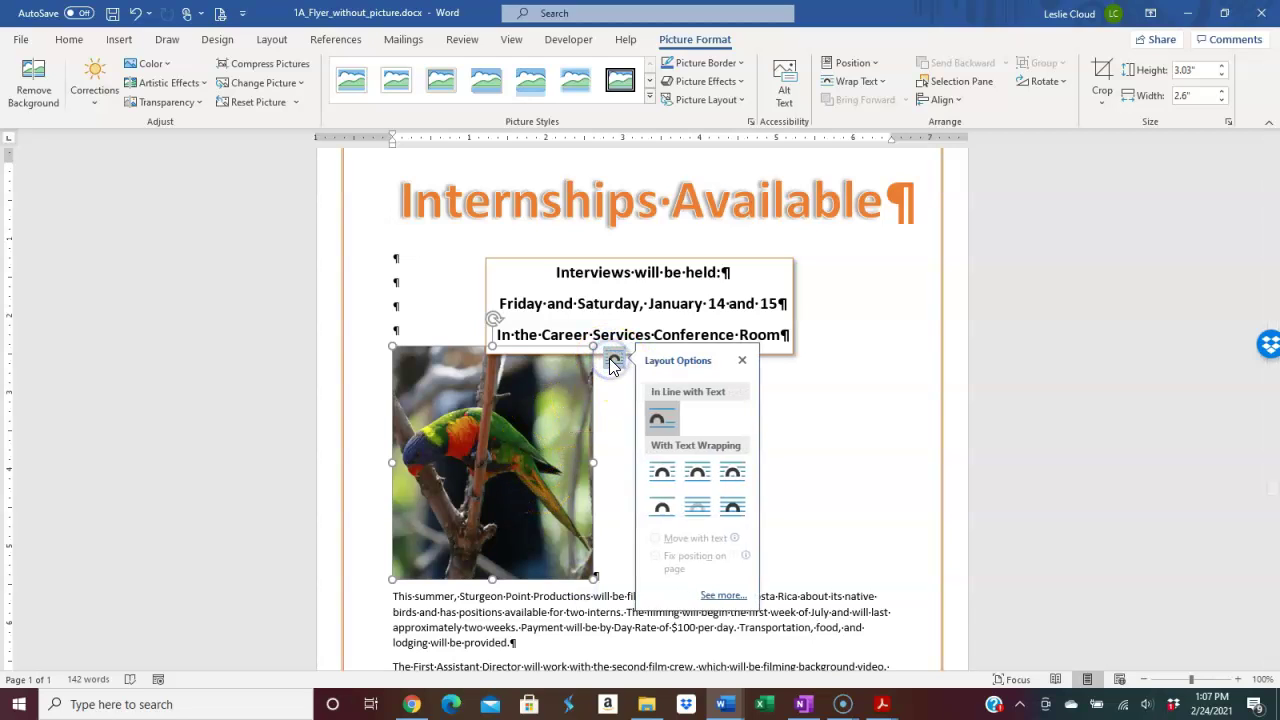
{"action": "left_click", "coordinate": [665, 472]}
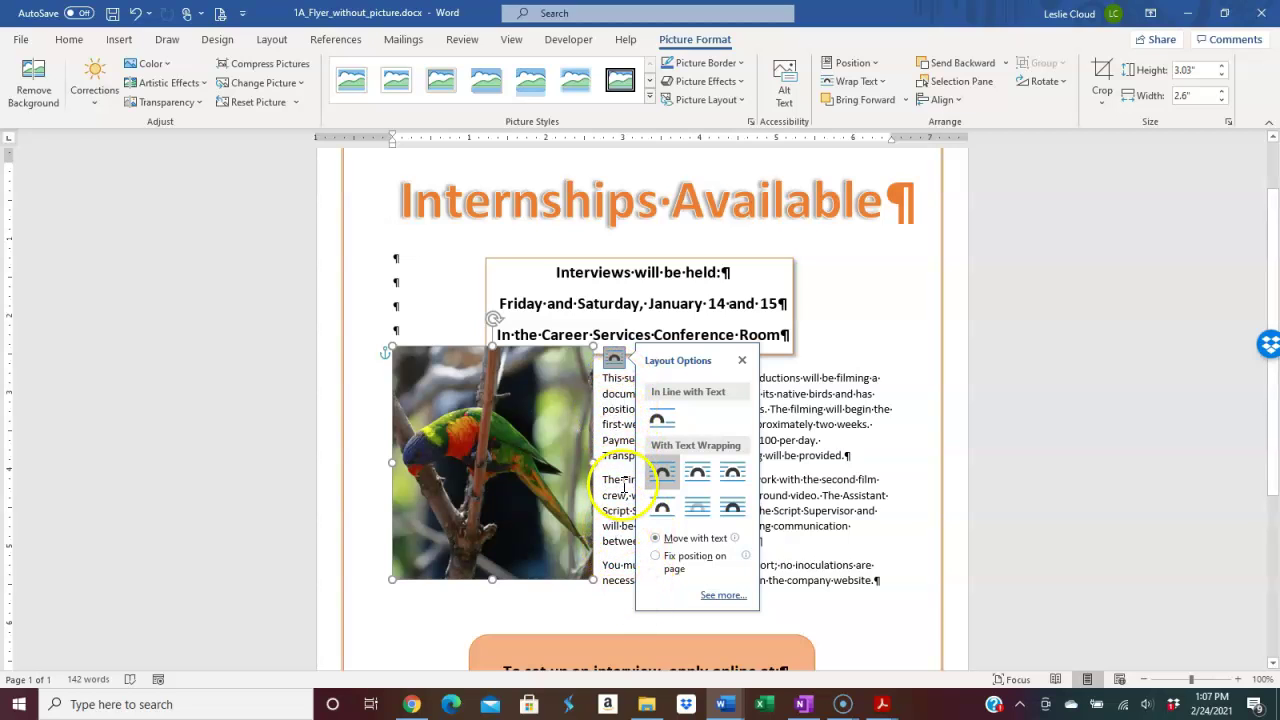
{"action": "left_click", "coordinate": [723, 595]}
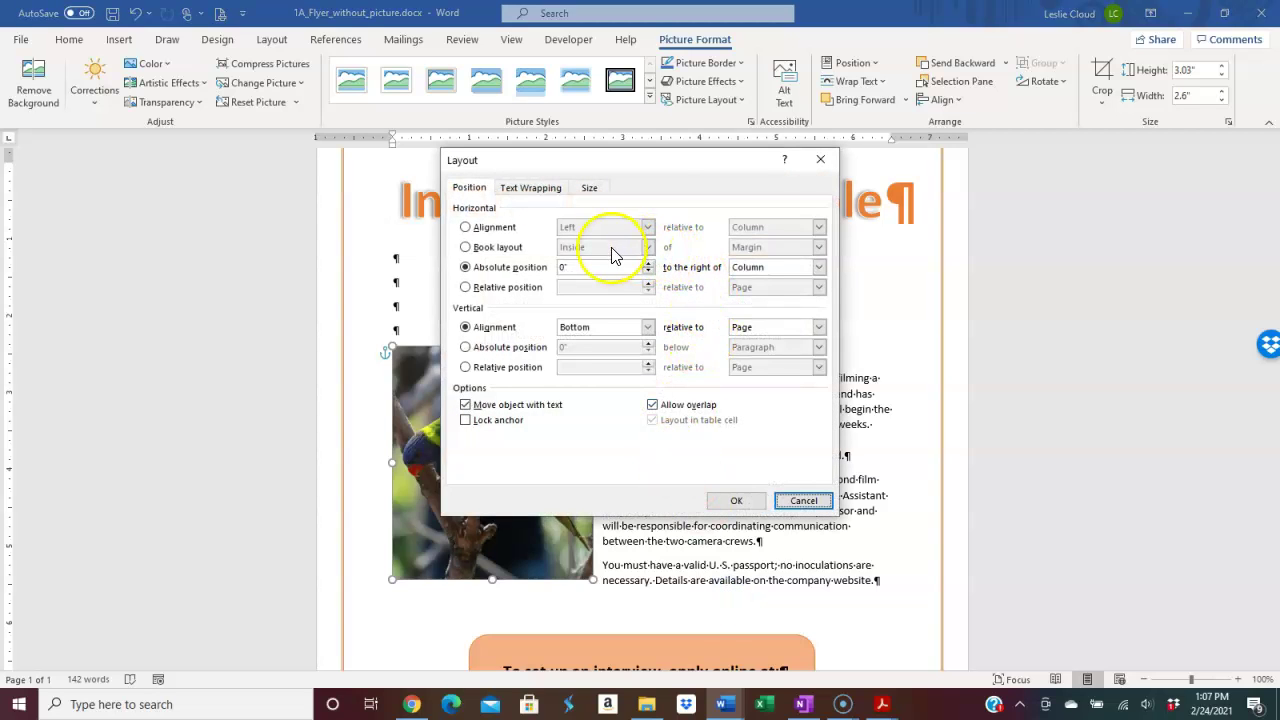
Set the picture's position to Right relative to Margin and Top relative to Line.
{"action": "left_click", "coordinate": [465, 228]}
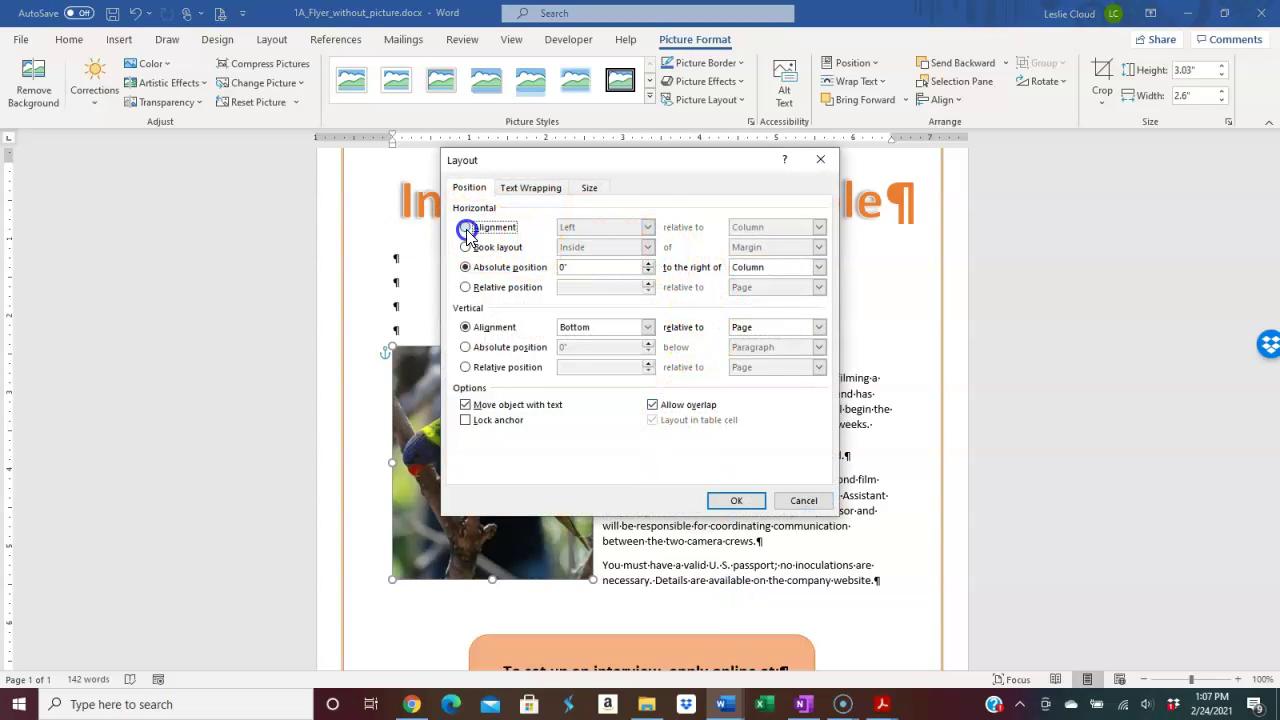
{"action": "left_click", "coordinate": [647, 227]}
{"action": "left_click", "coordinate": [637, 263]}
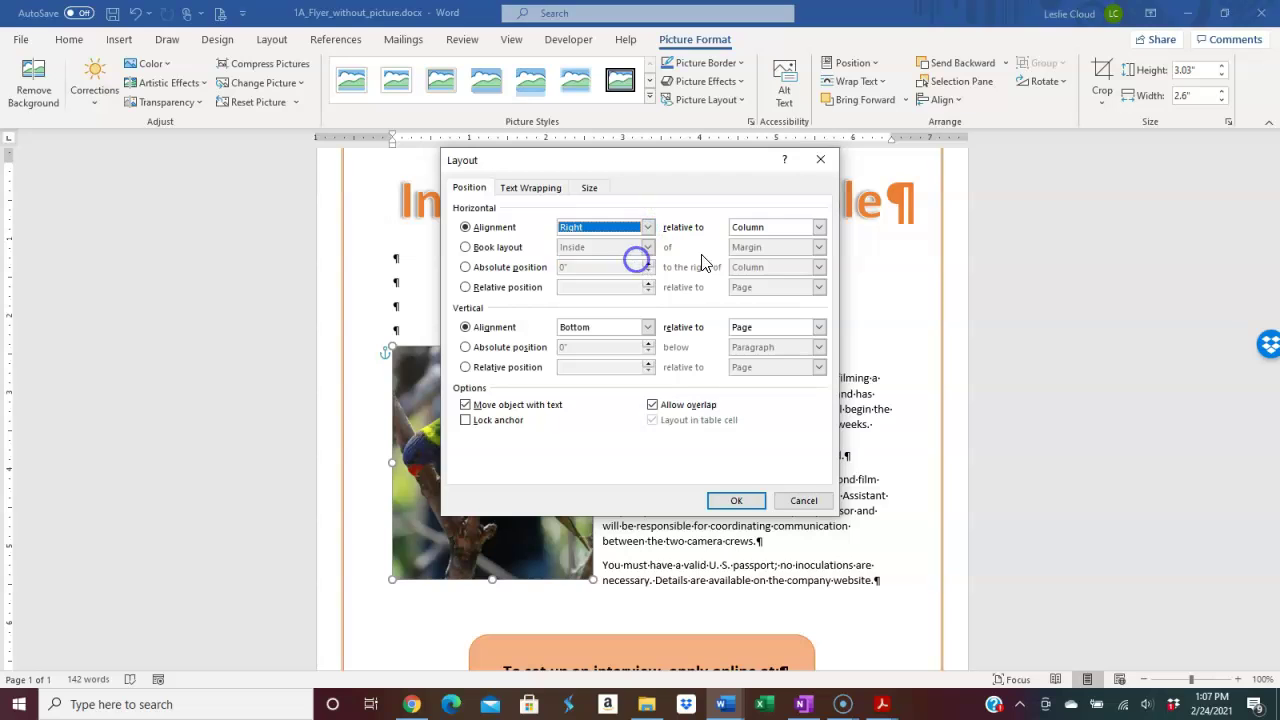
{"action": "left_click", "coordinate": [819, 228]}
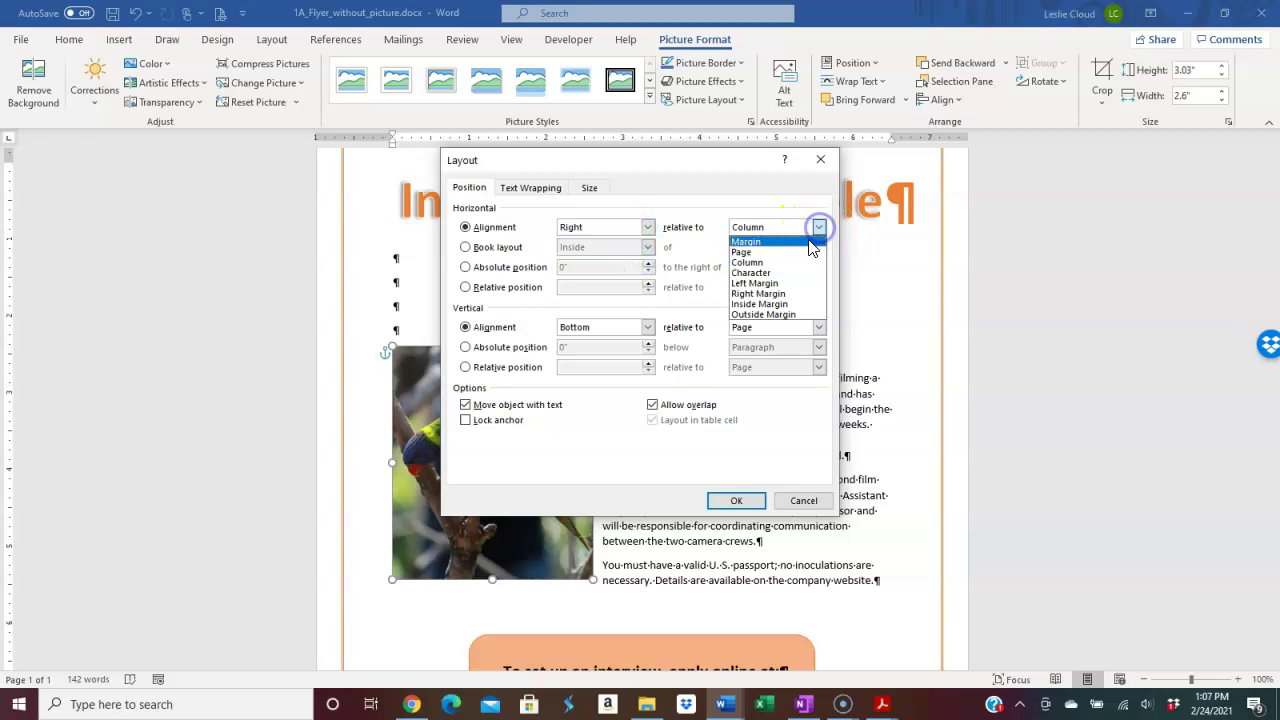
{"action": "left_click", "coordinate": [800, 242]}
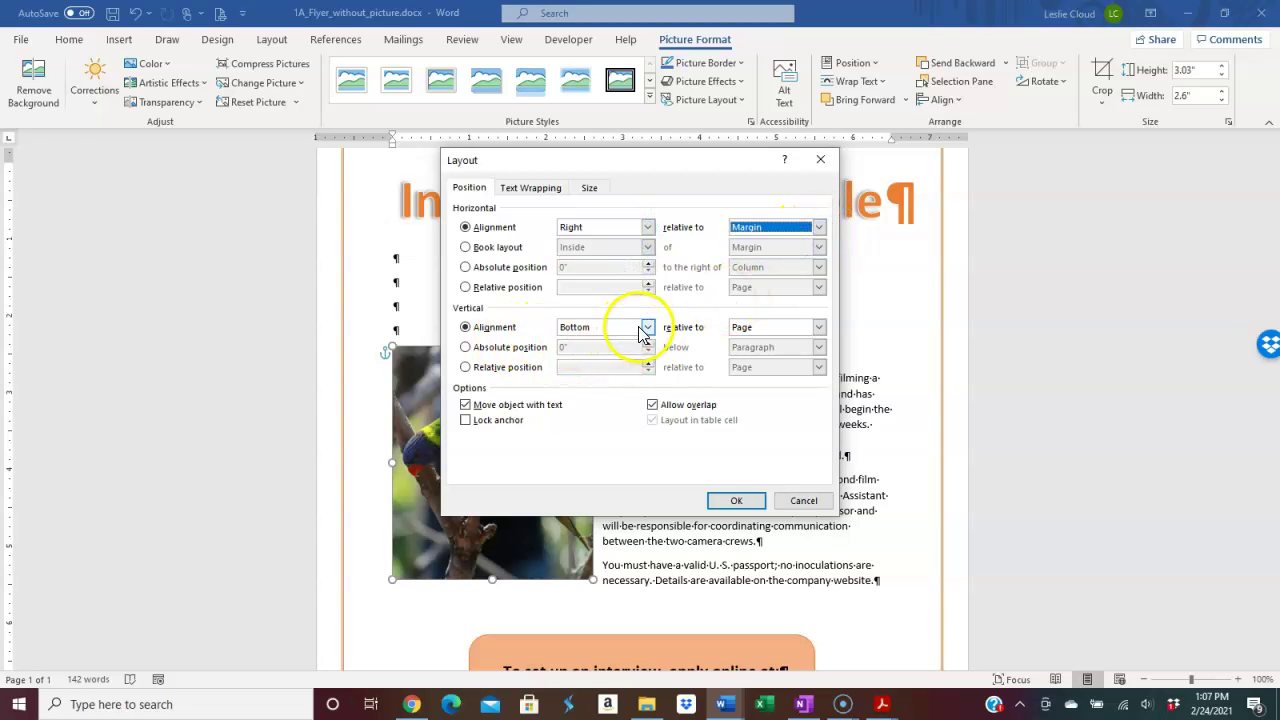
{"action": "left_click", "coordinate": [647, 328]}
{"action": "left_click", "coordinate": [630, 339]}
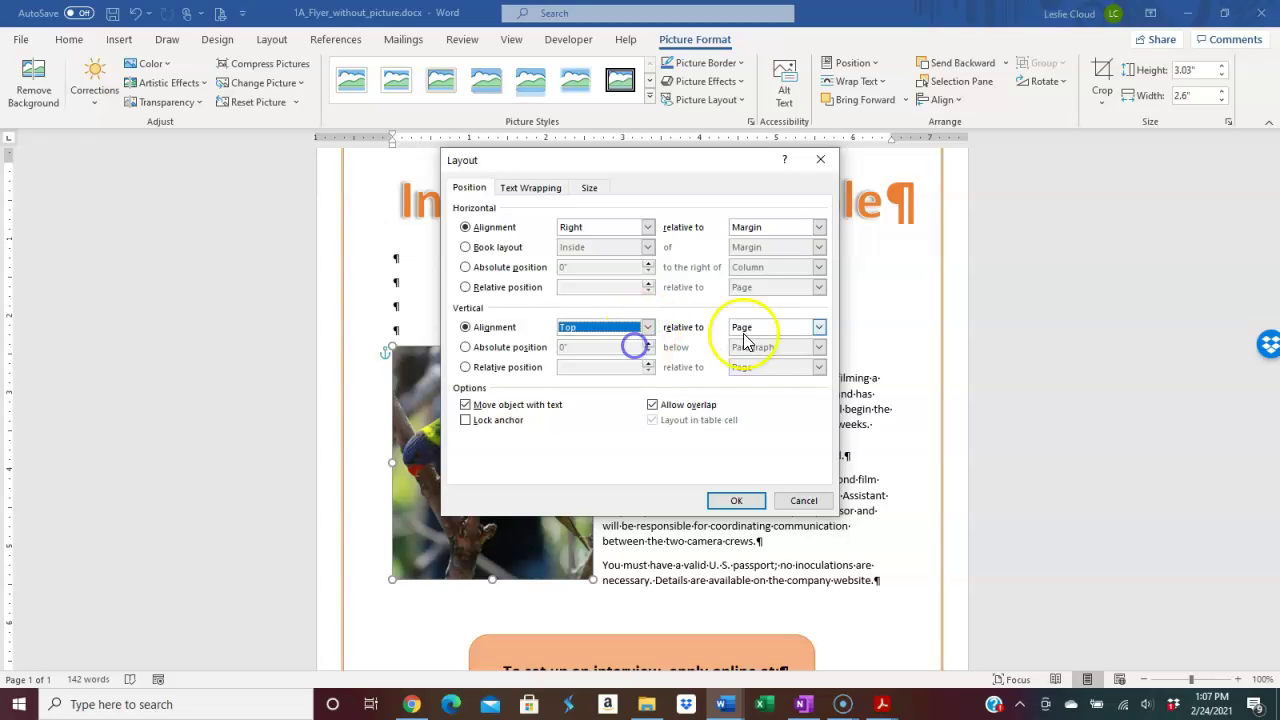
{"action": "left_click", "coordinate": [819, 328]}
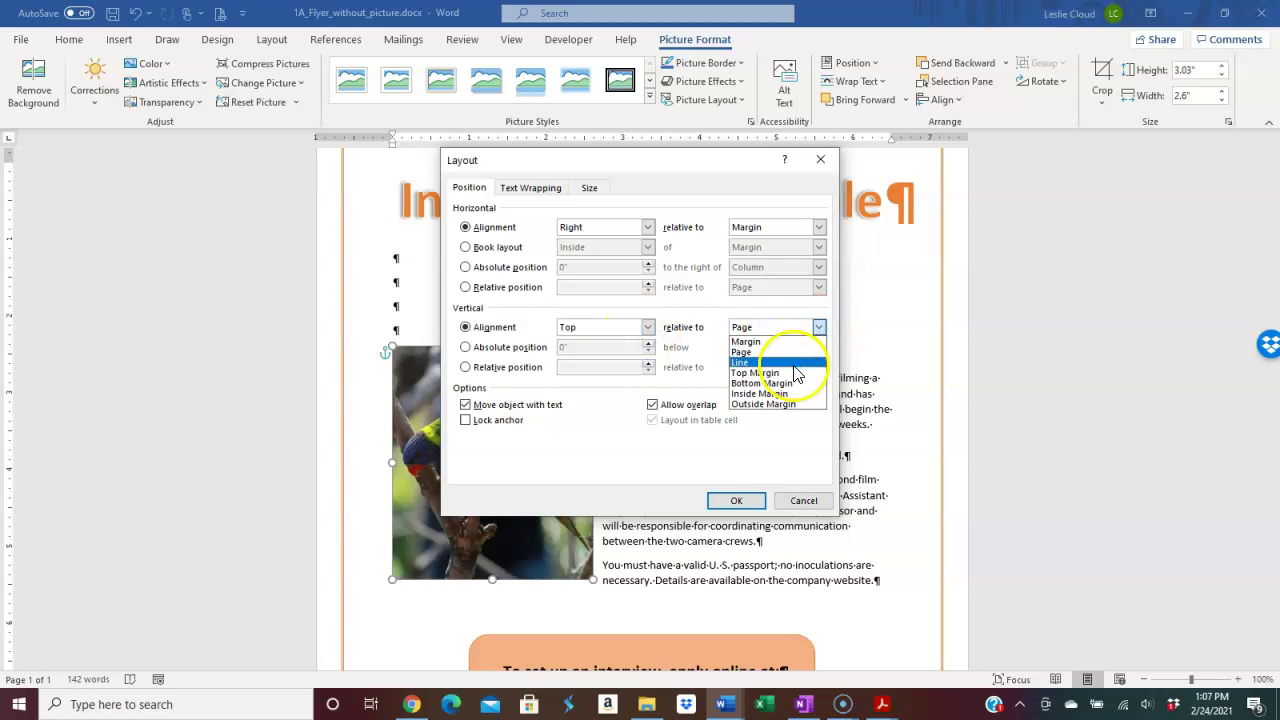
{"action": "left_click", "coordinate": [792, 362]}
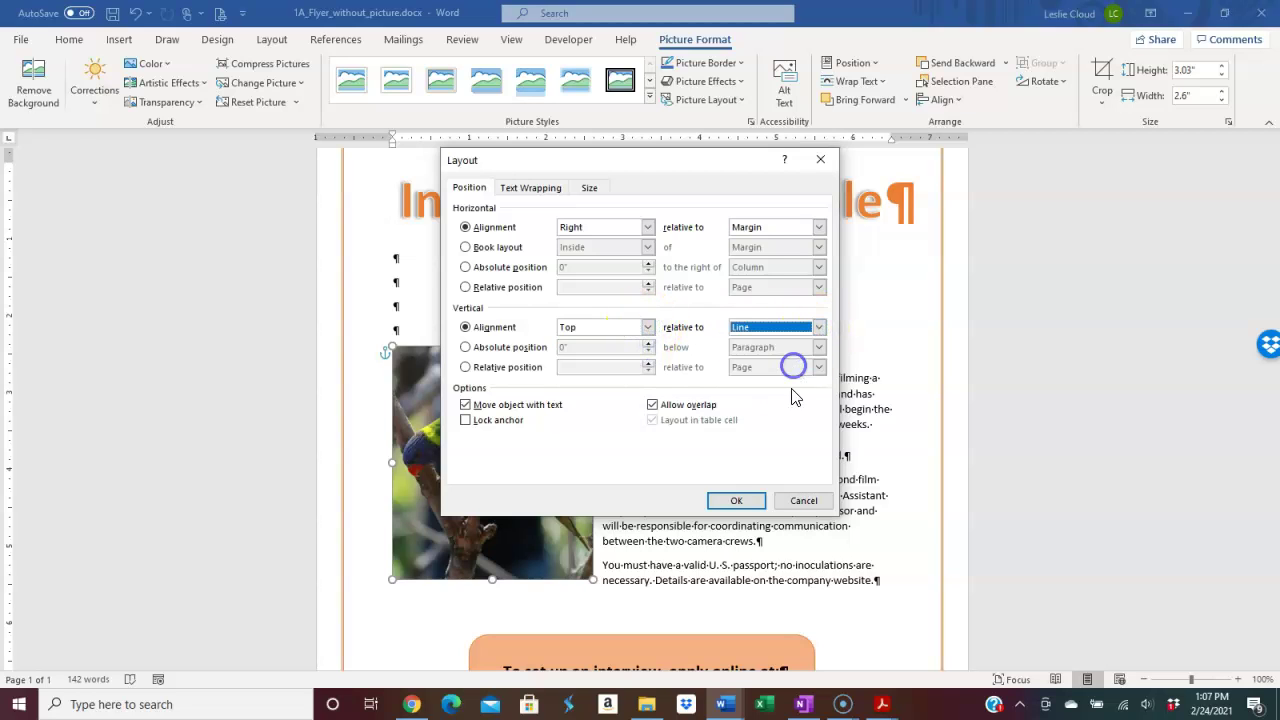
{"action": "left_click", "coordinate": [738, 501]}
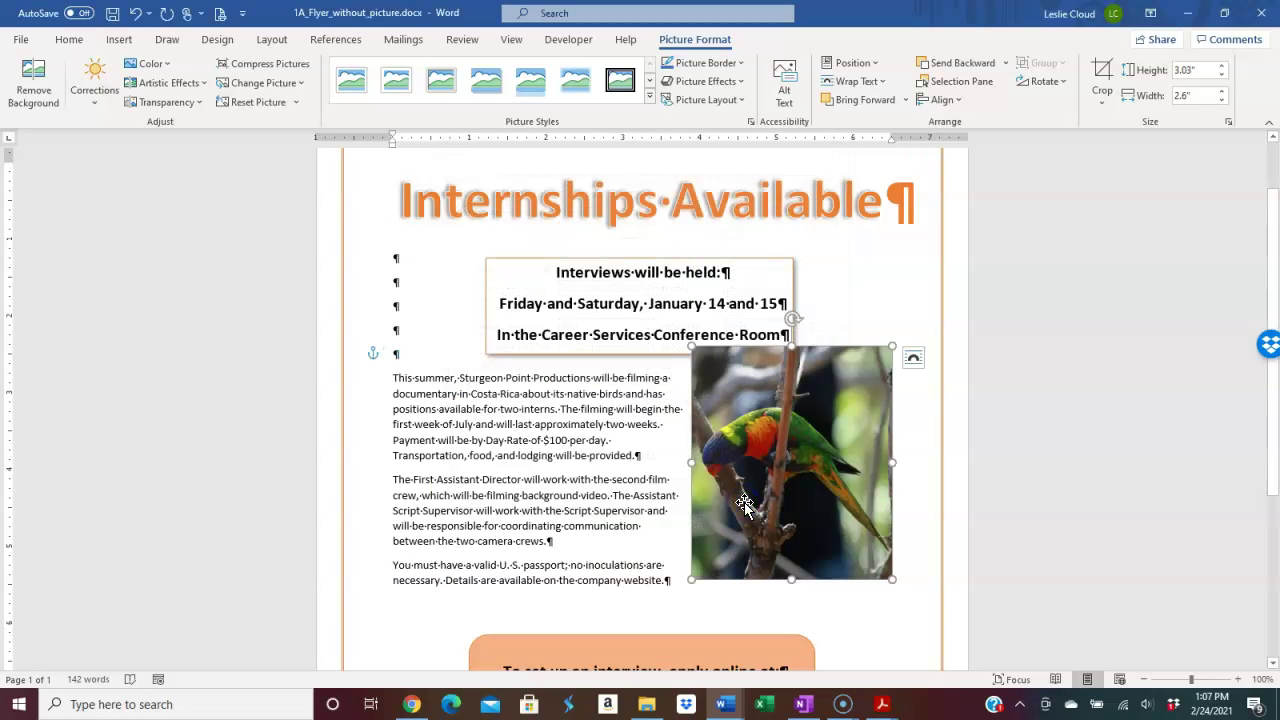
{"action": "left_click", "coordinate": [799, 435]}
{"action": "left_click", "coordinate": [829, 445]}
{"action": "left_click", "coordinate": [376, 356]}
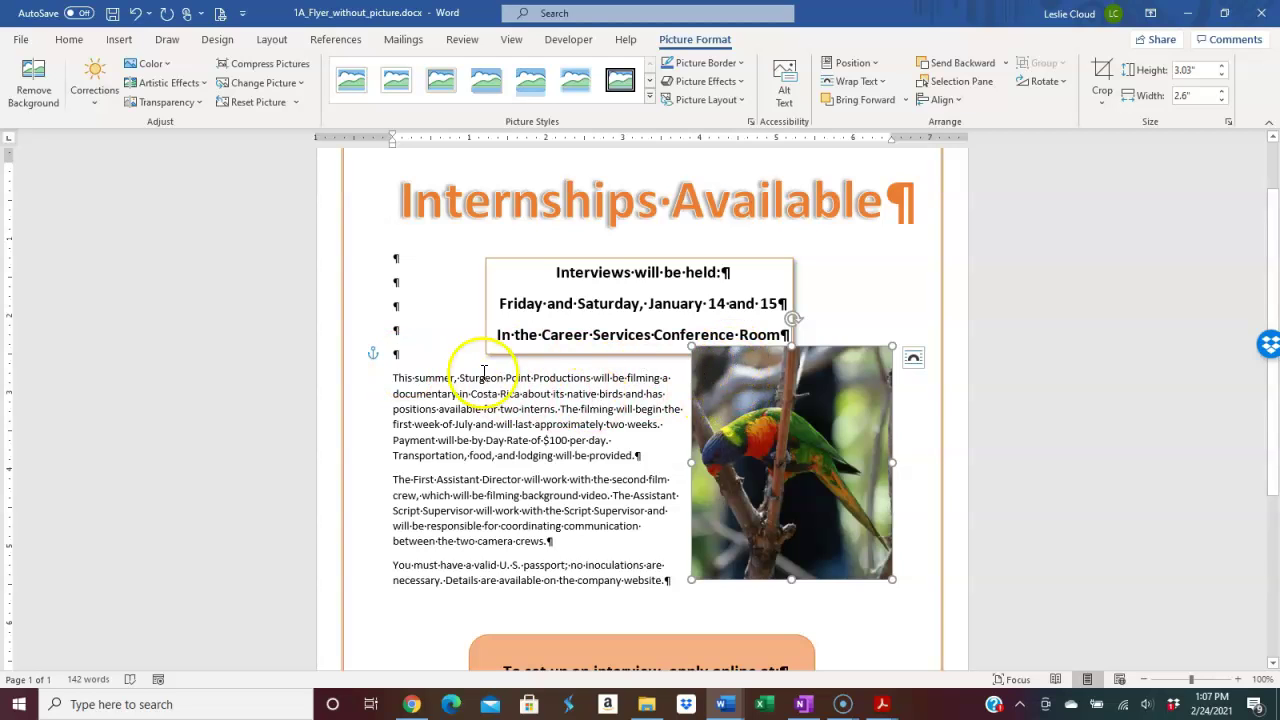
{"action": "left_click", "coordinate": [393, 372]}
{"action": "key", "text": "Return"}
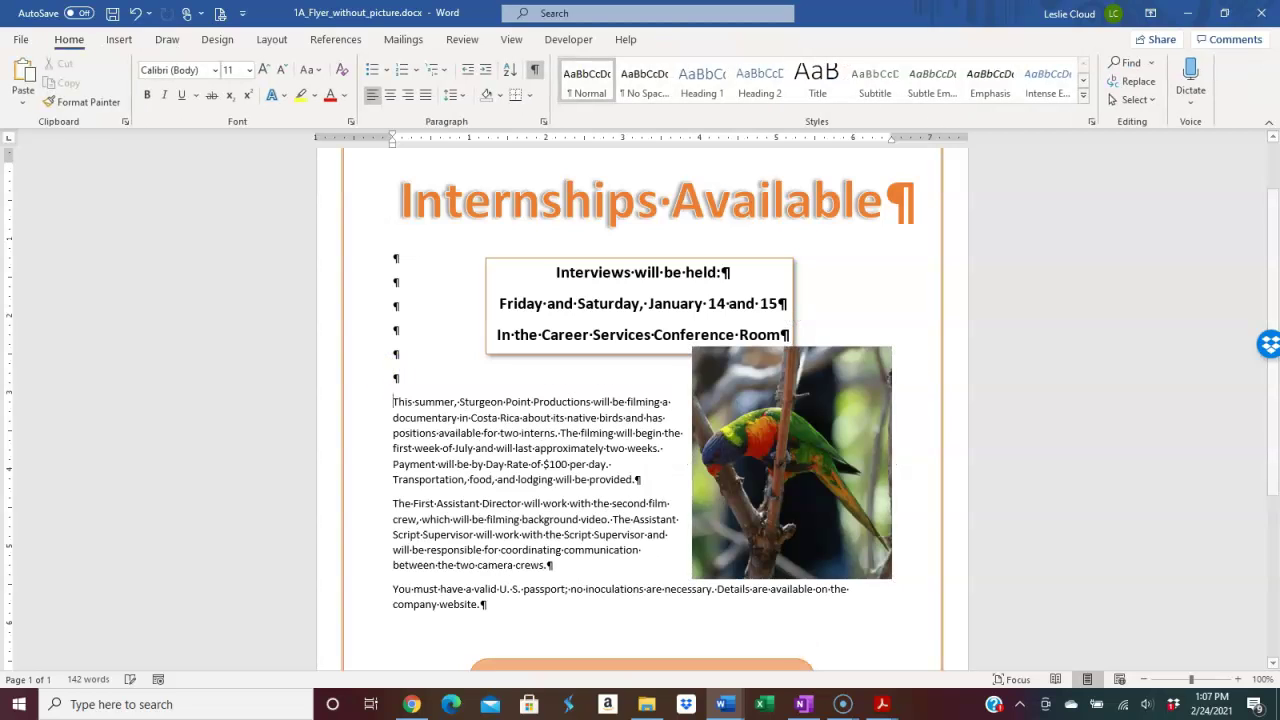
{"action": "key", "text": "Return"}
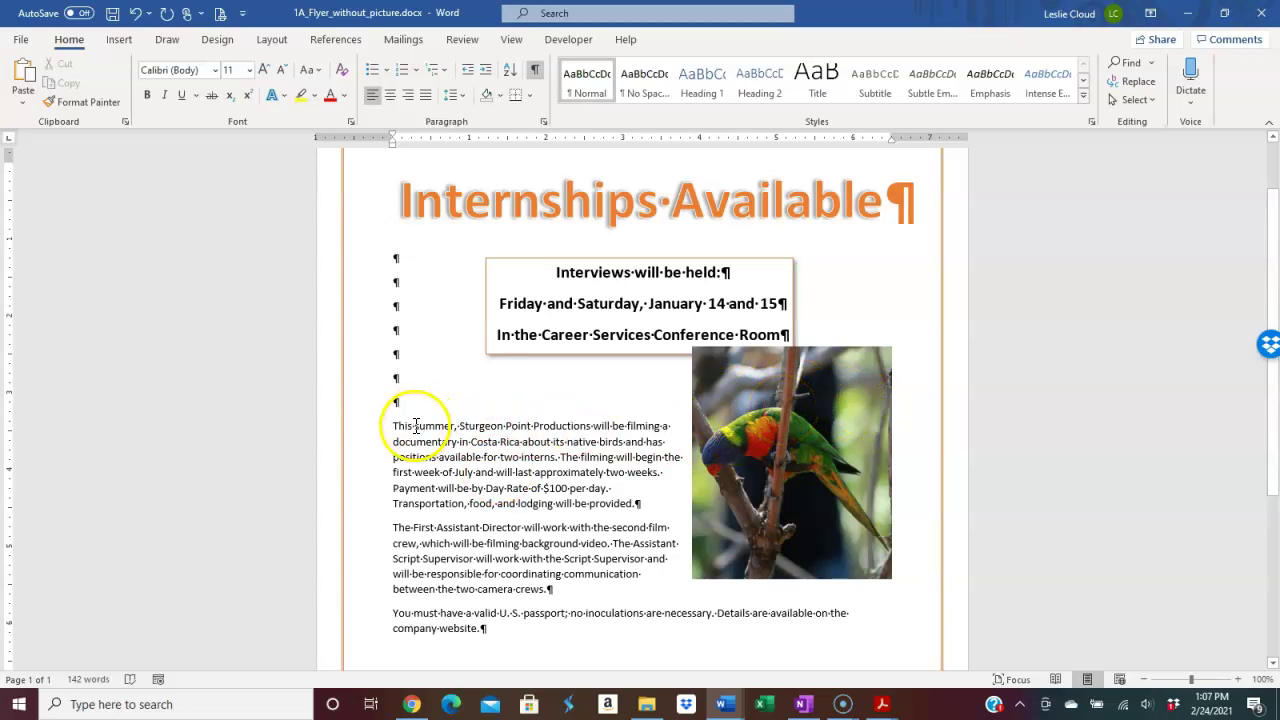
{"action": "left_click", "coordinate": [822, 433]}
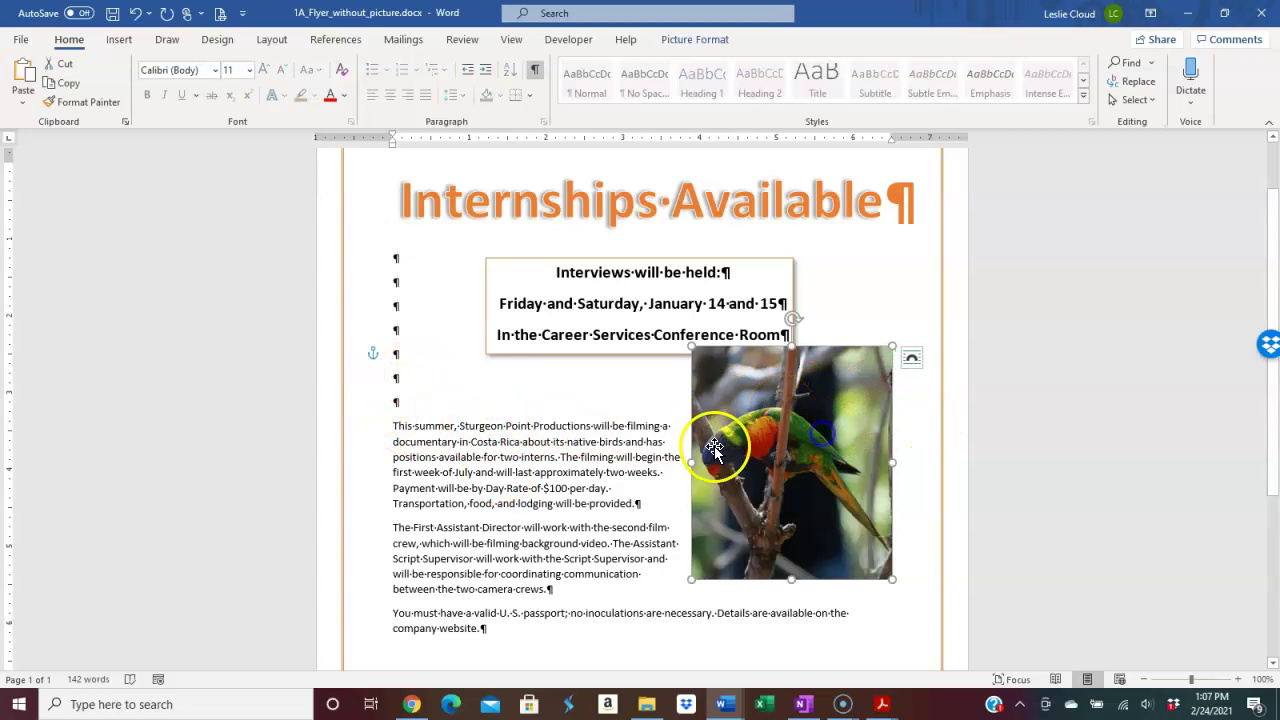
{"action": "left_click_drag", "start_coordinate": [372, 354], "coordinate": [377, 407]}
{"action": "left_click", "coordinate": [395, 399]}
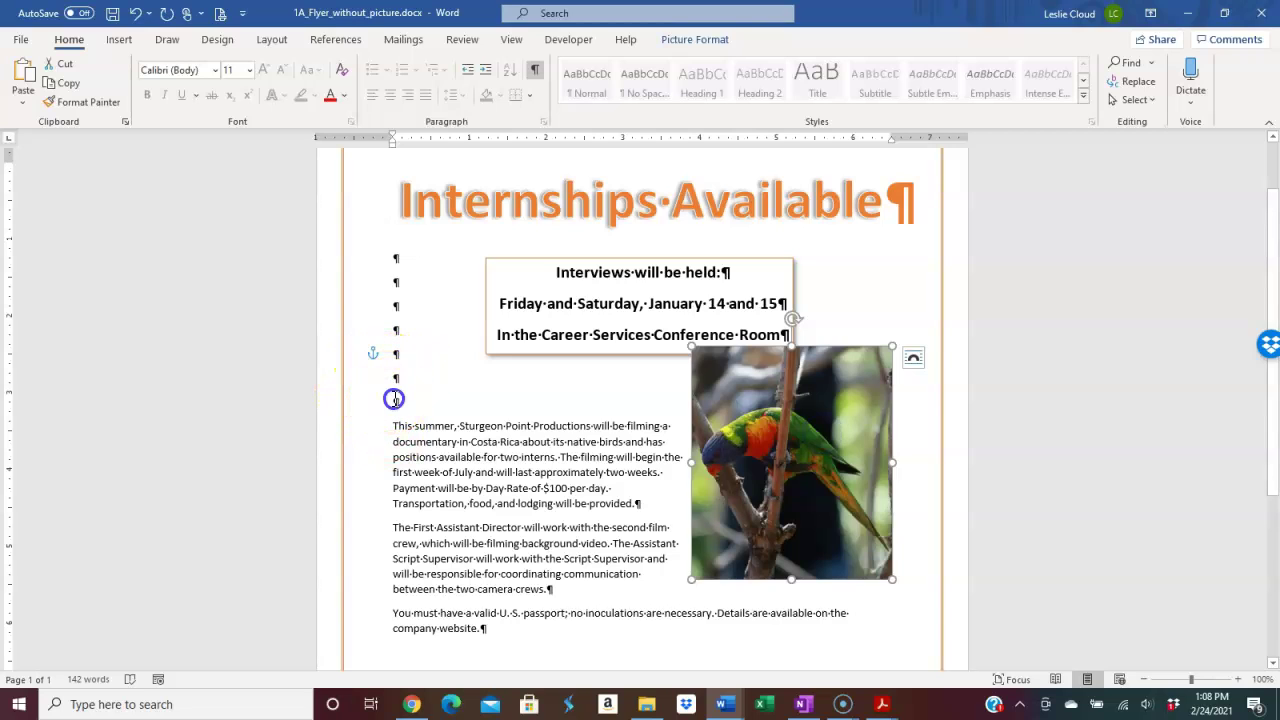
{"action": "key", "text": "BackSpace"}
{"action": "key", "text": "BackSpace"}
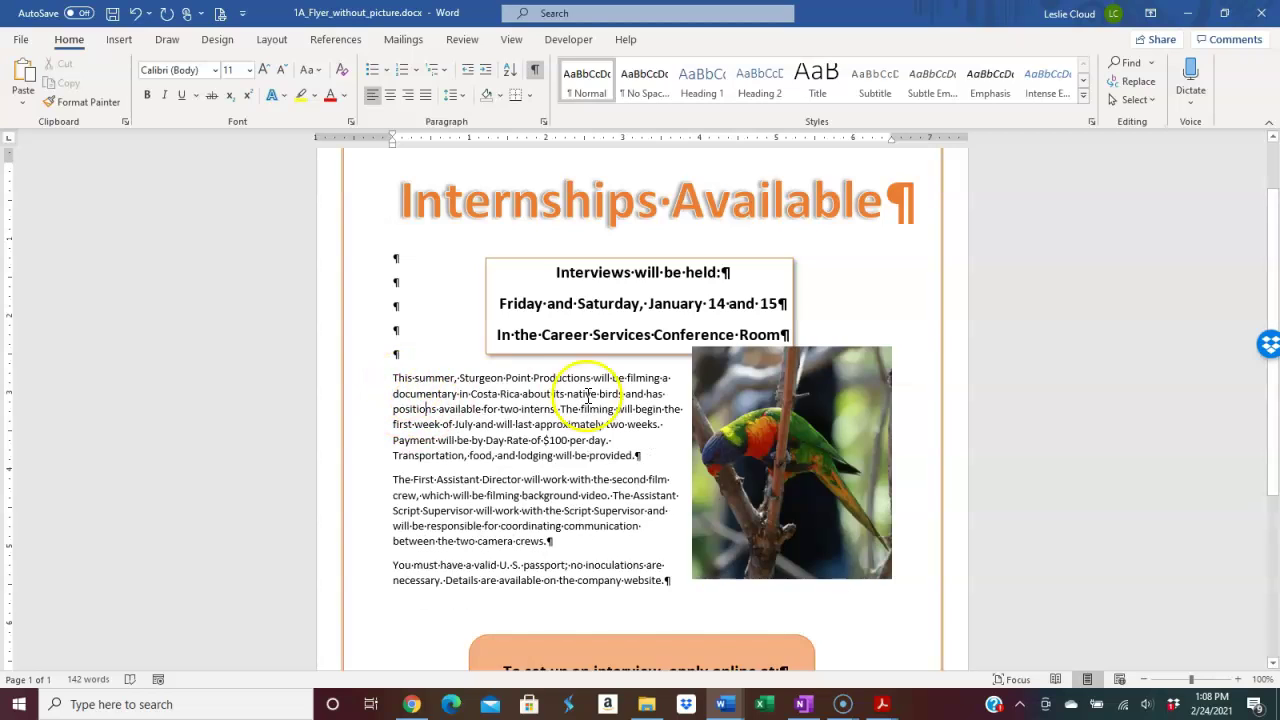
Select the parrot picture and move it slightly down.
{"action": "left_click", "coordinate": [798, 437]}
{"action": "left_click", "coordinate": [779, 397]}
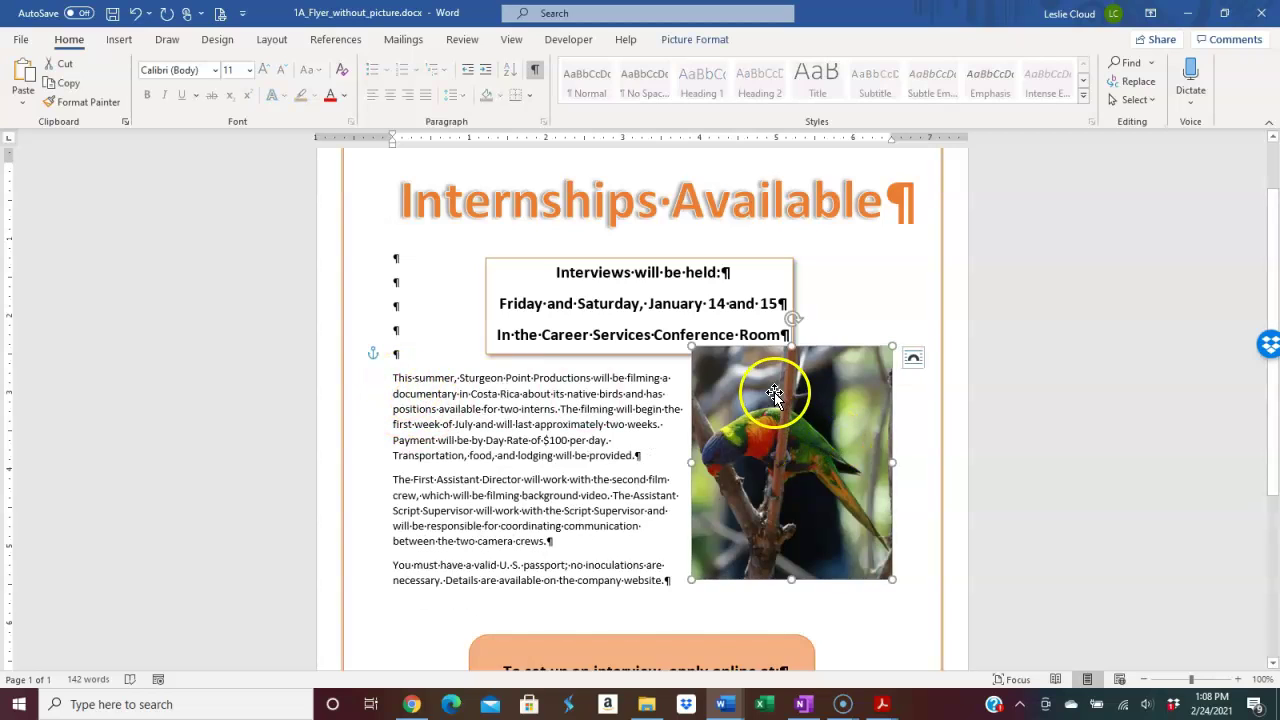
{"action": "left_click_drag", "start_coordinate": [775, 392], "coordinate": [772, 417]}
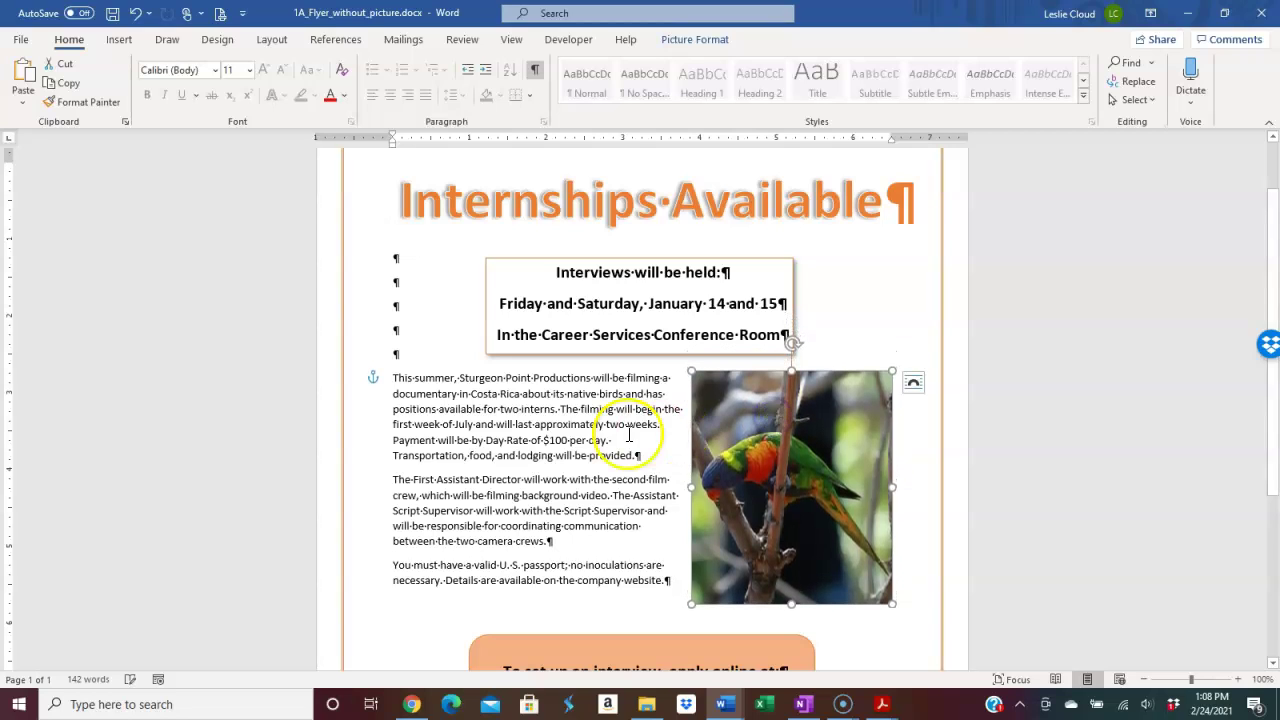
Move the anchor to 'This summer', test it with Enter and Backspace, then delete one blank line above.
{"action": "left_click_drag", "start_coordinate": [372, 392], "coordinate": [395, 380]}
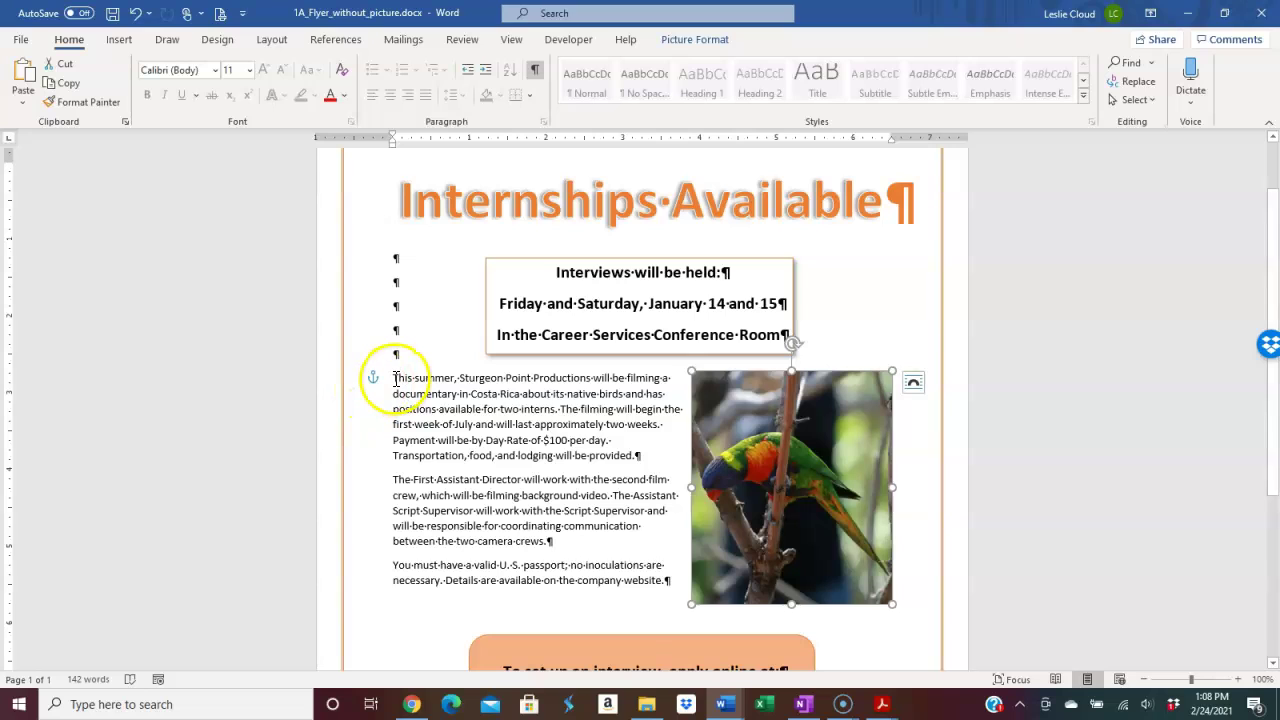
{"action": "left_click", "coordinate": [395, 380]}
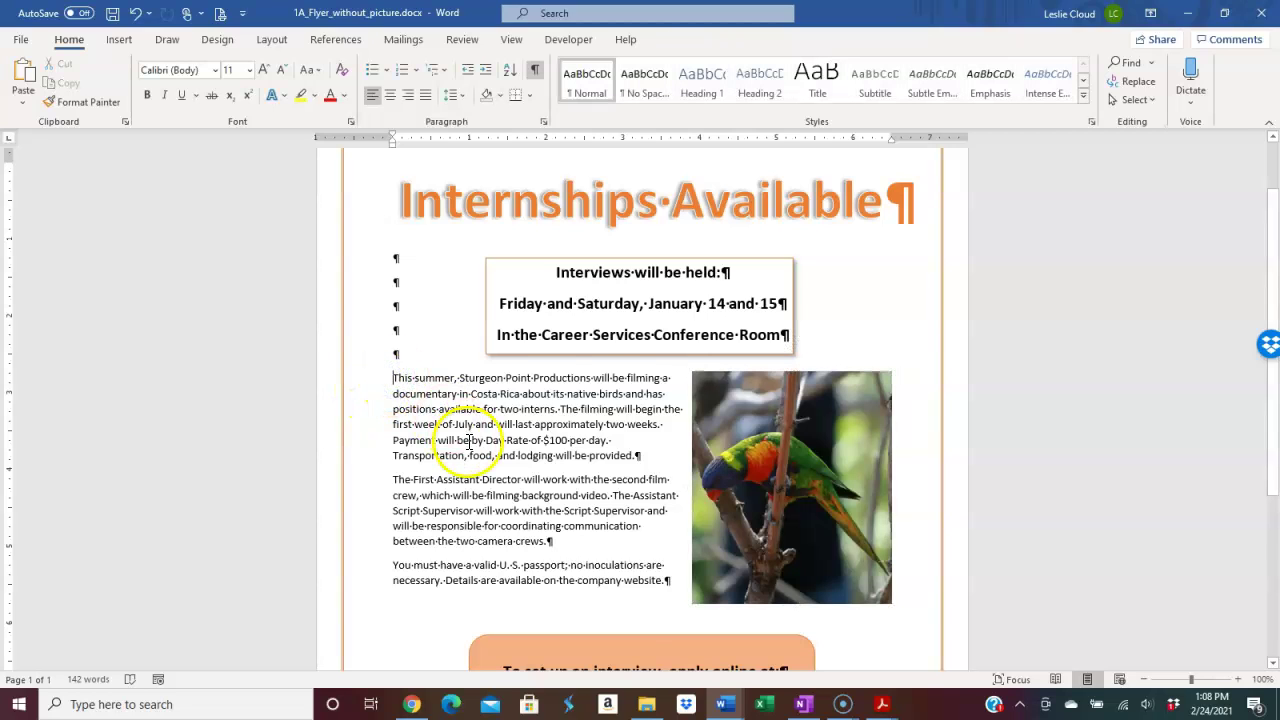
{"action": "key", "text": "Return"}
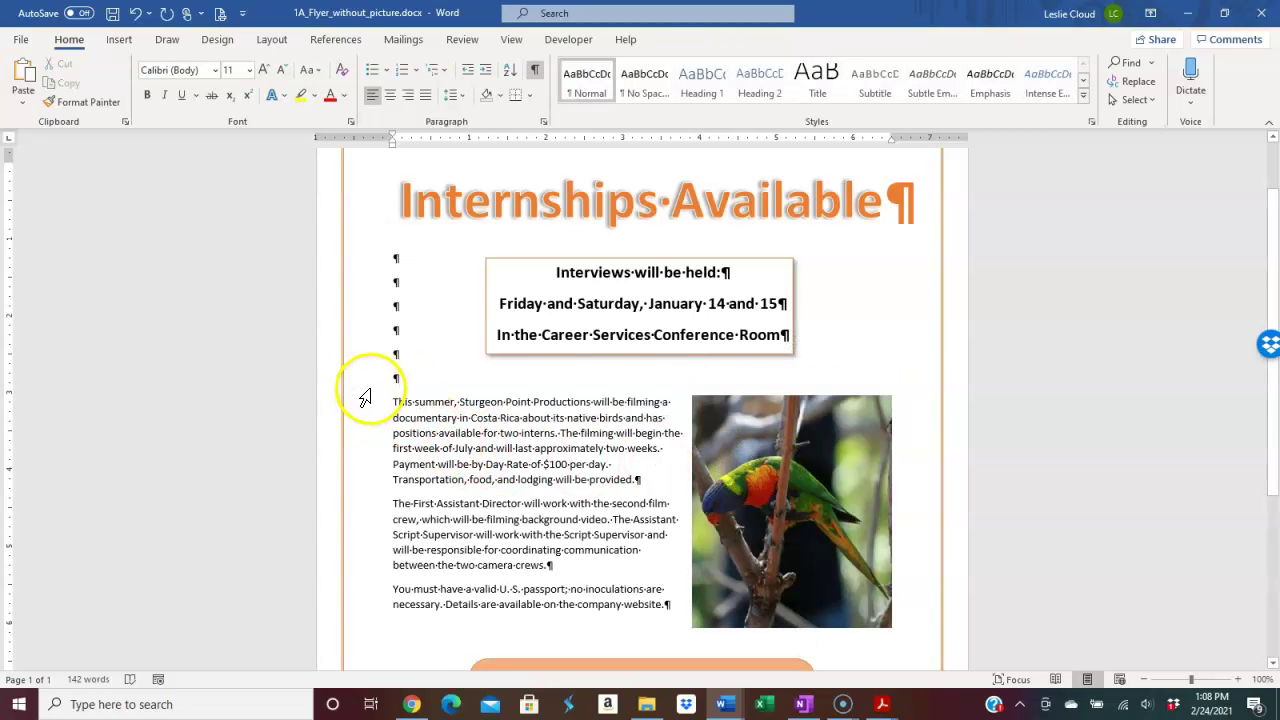
{"action": "key", "text": "BackSpace"}
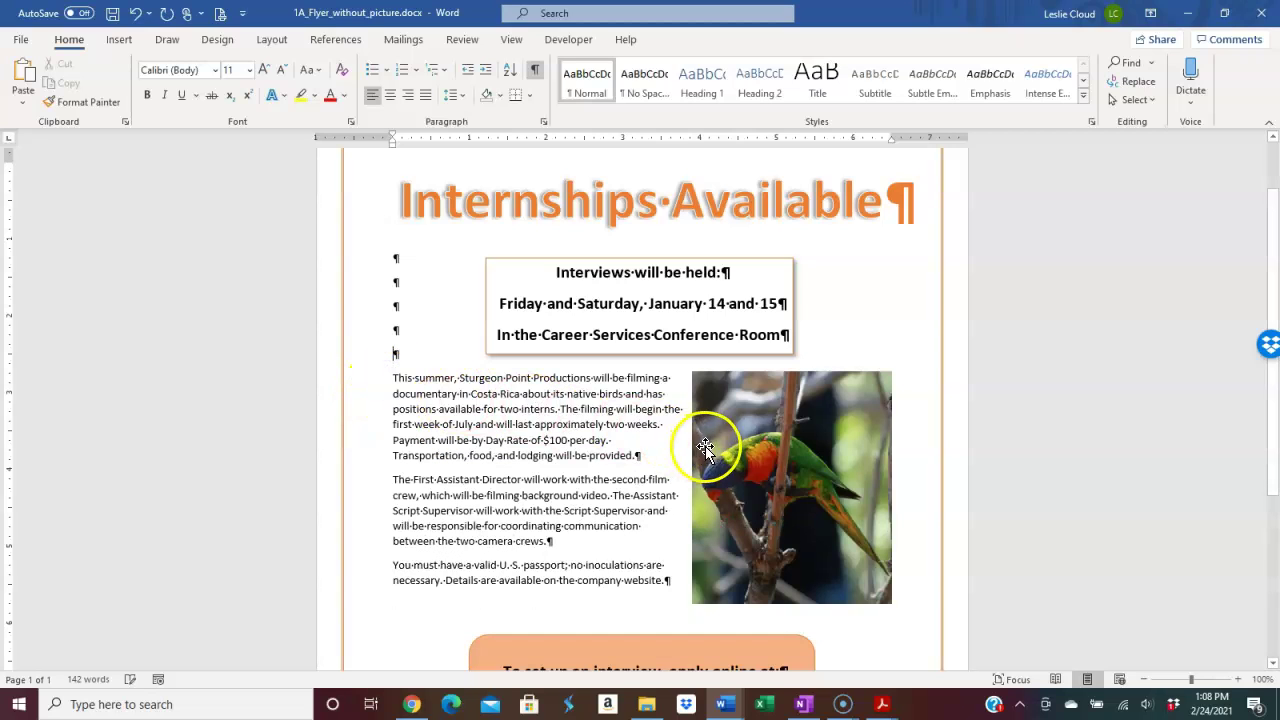
{"action": "left_click_drag", "start_coordinate": [738, 446], "coordinate": [735, 438]}
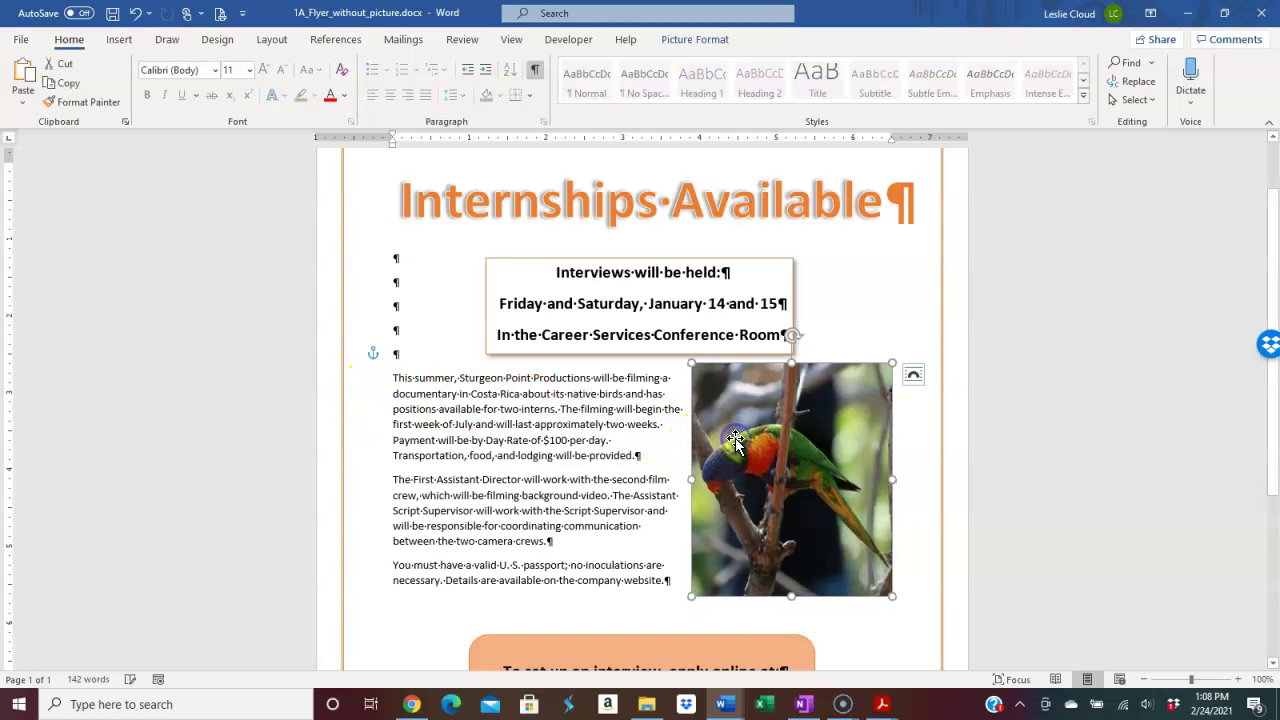
{"action": "left_click", "coordinate": [395, 354]}
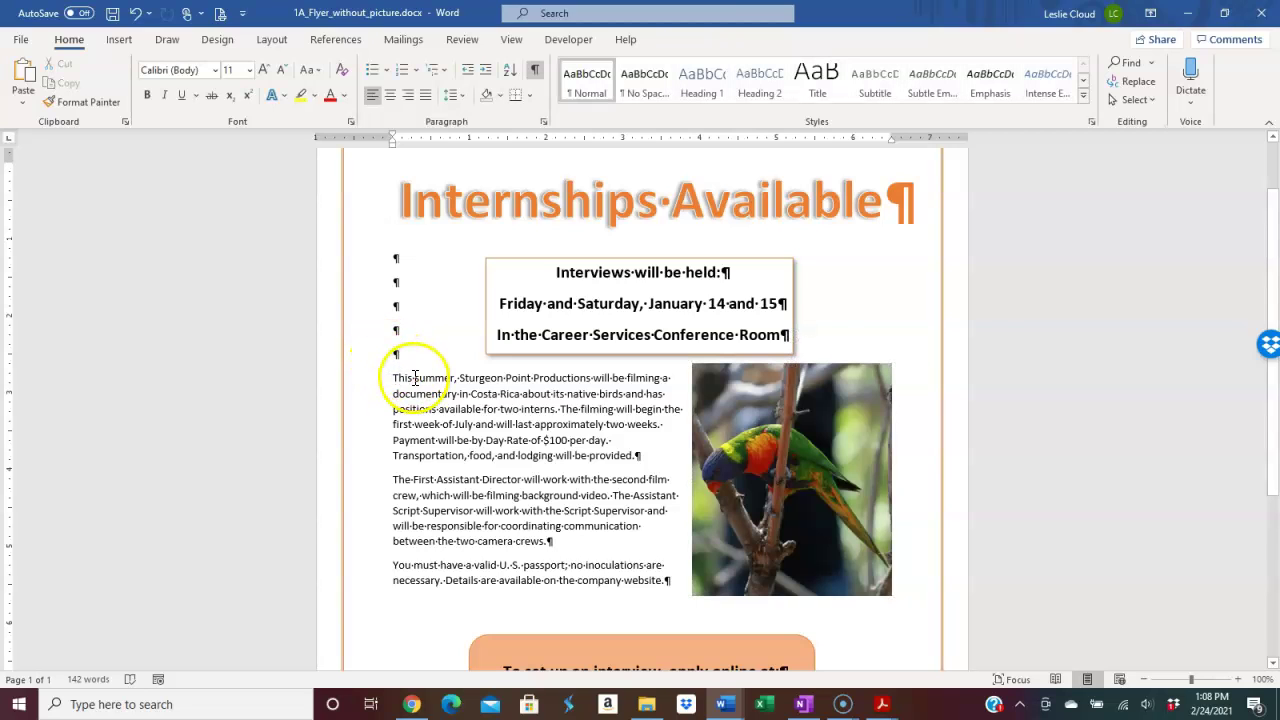
{"action": "key", "text": "Delete"}
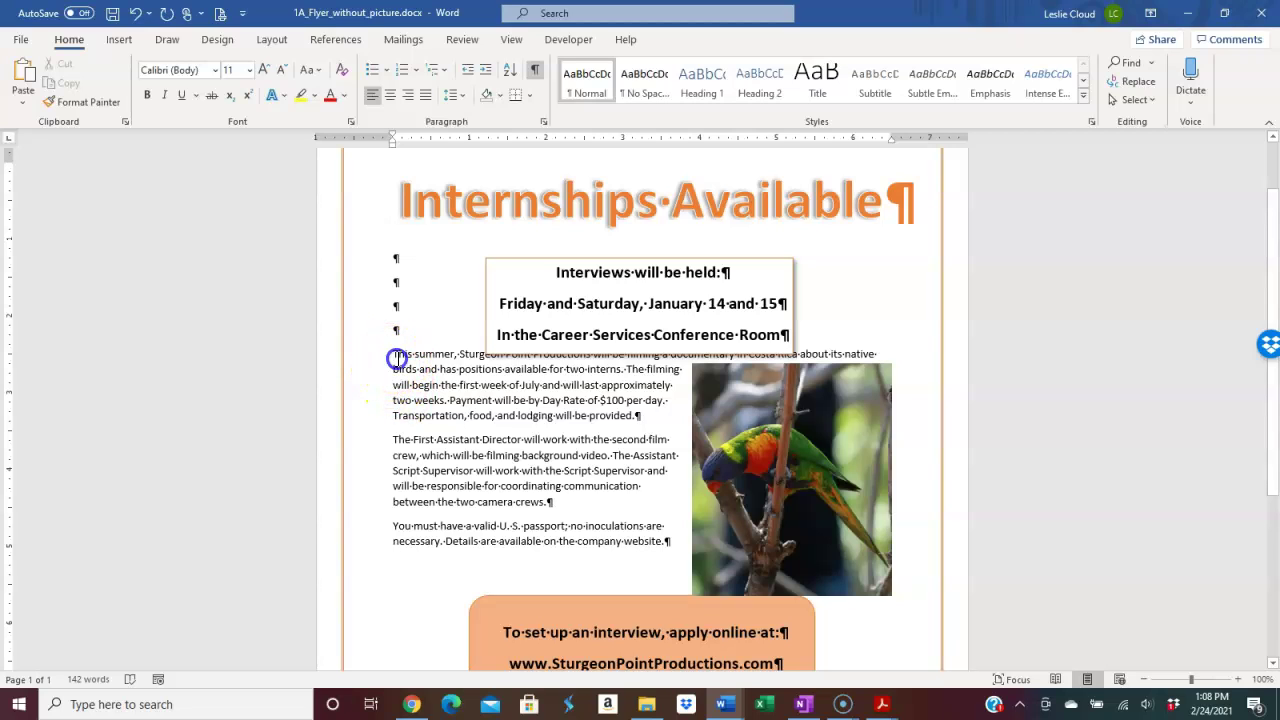
Add the blank line back before 'This summer'.
{"action": "left_click", "coordinate": [745, 454]}
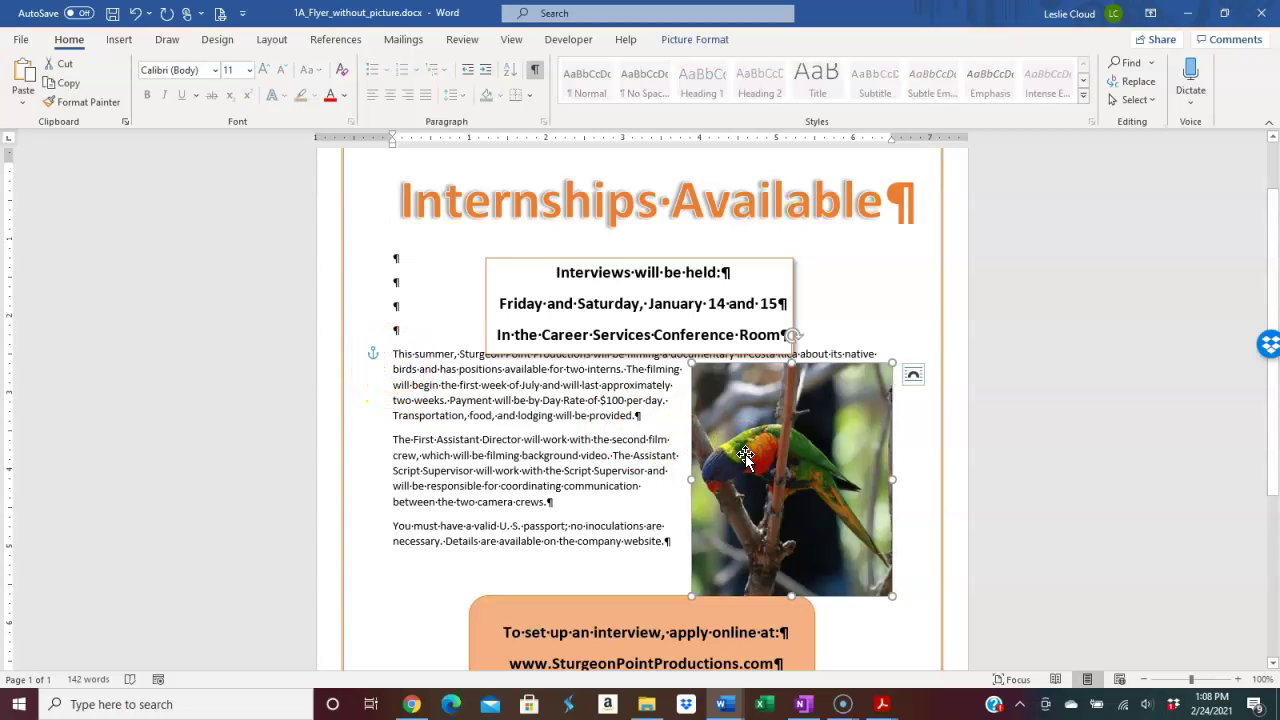
{"action": "left_click", "coordinate": [392, 352]}
{"action": "key", "text": "Return"}
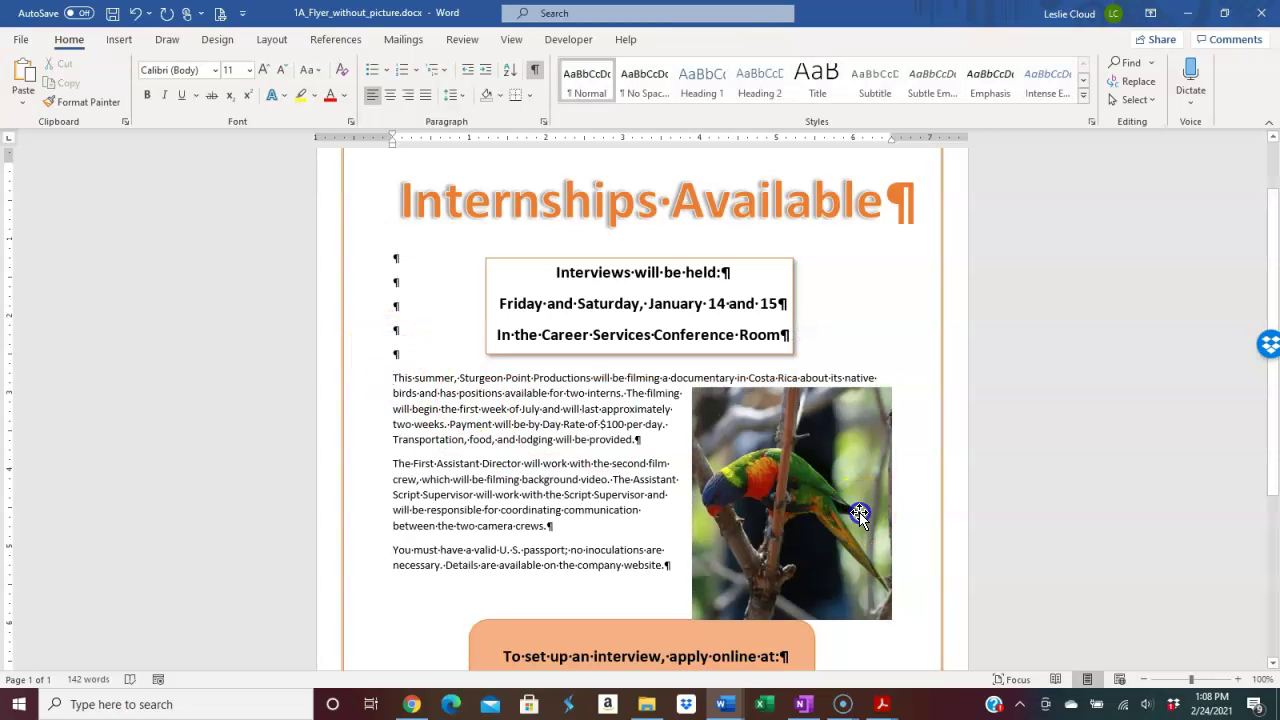
Drag the parrot picture up and left so its top lines up with the first body line.
{"action": "left_click_drag", "start_coordinate": [859, 512], "coordinate": [860, 497]}
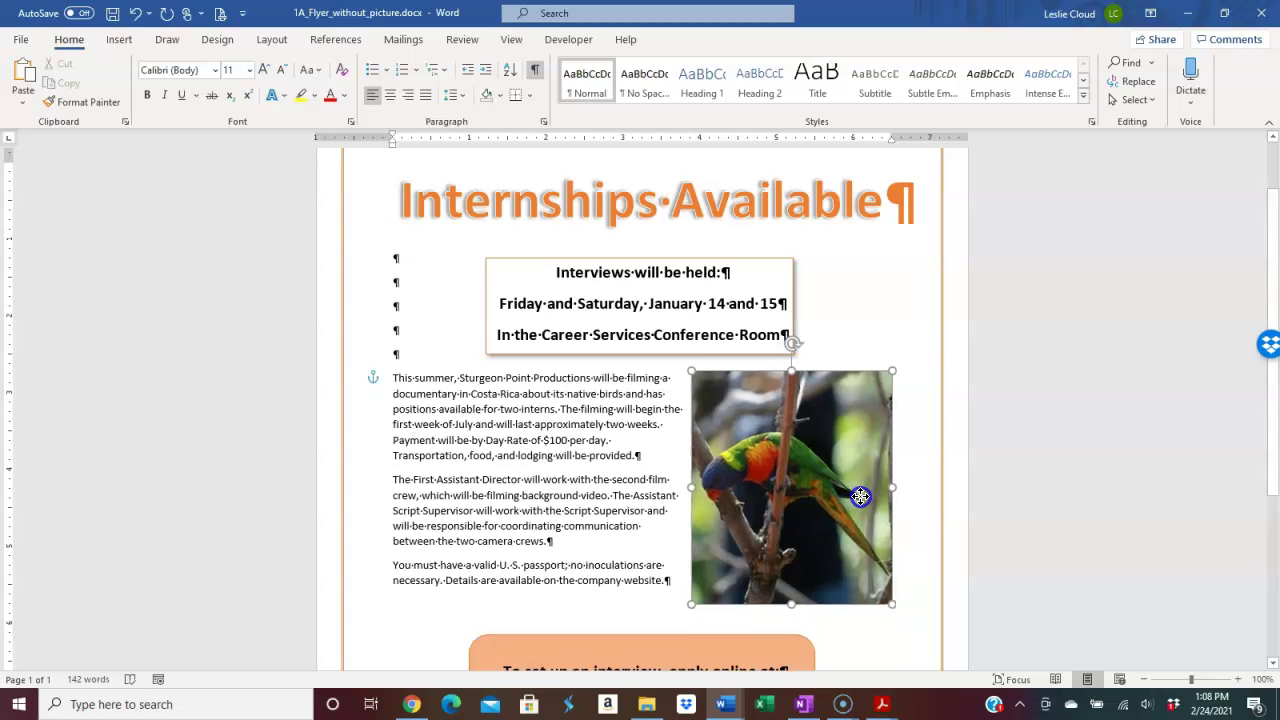
{"action": "left_click_drag", "start_coordinate": [775, 526], "coordinate": [738, 500]}
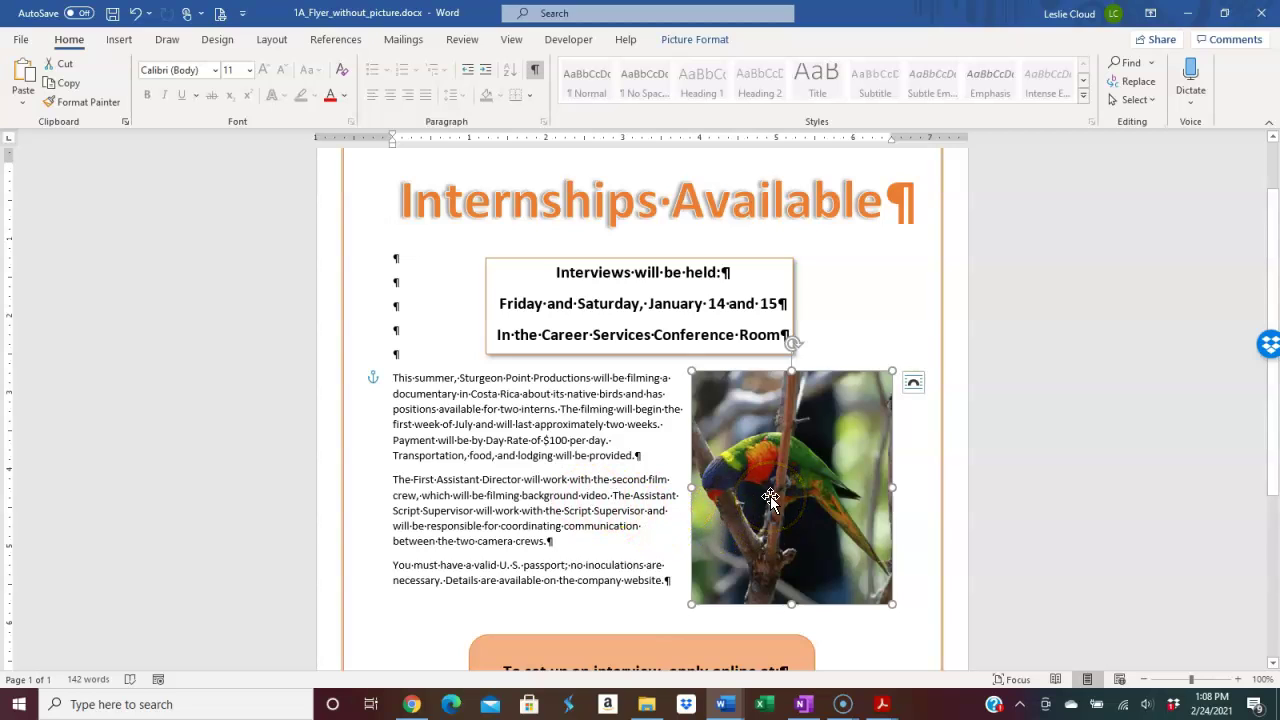
{"action": "left_click_drag", "start_coordinate": [770, 496], "coordinate": [343, 434]}
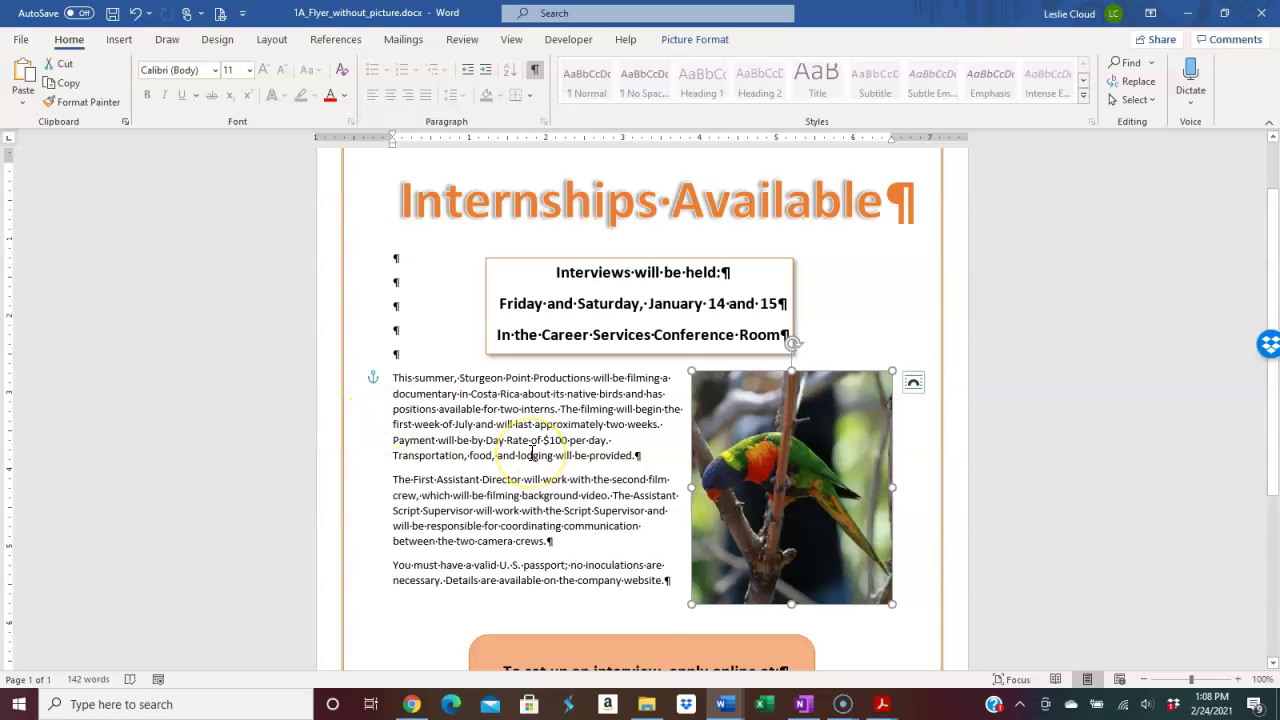